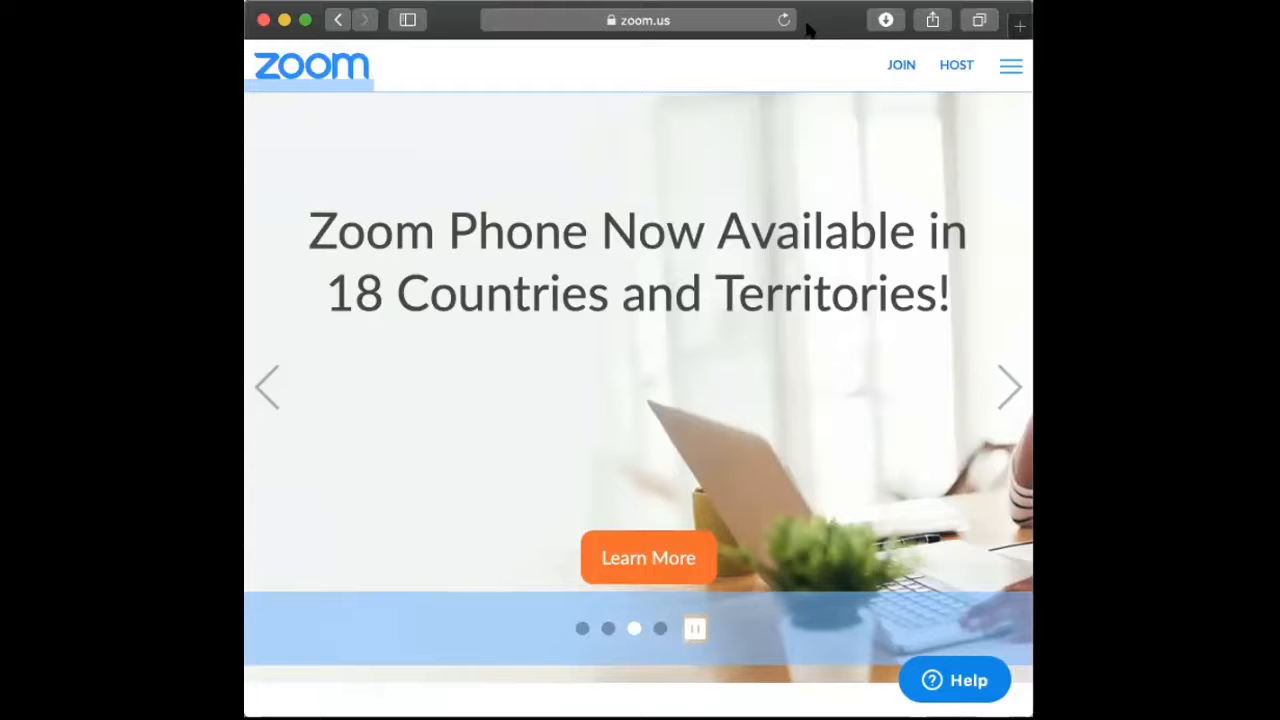
Expand Safari to full screen and go to Zoom's 'Sign Up, It's Free' page.
click(720, 22)
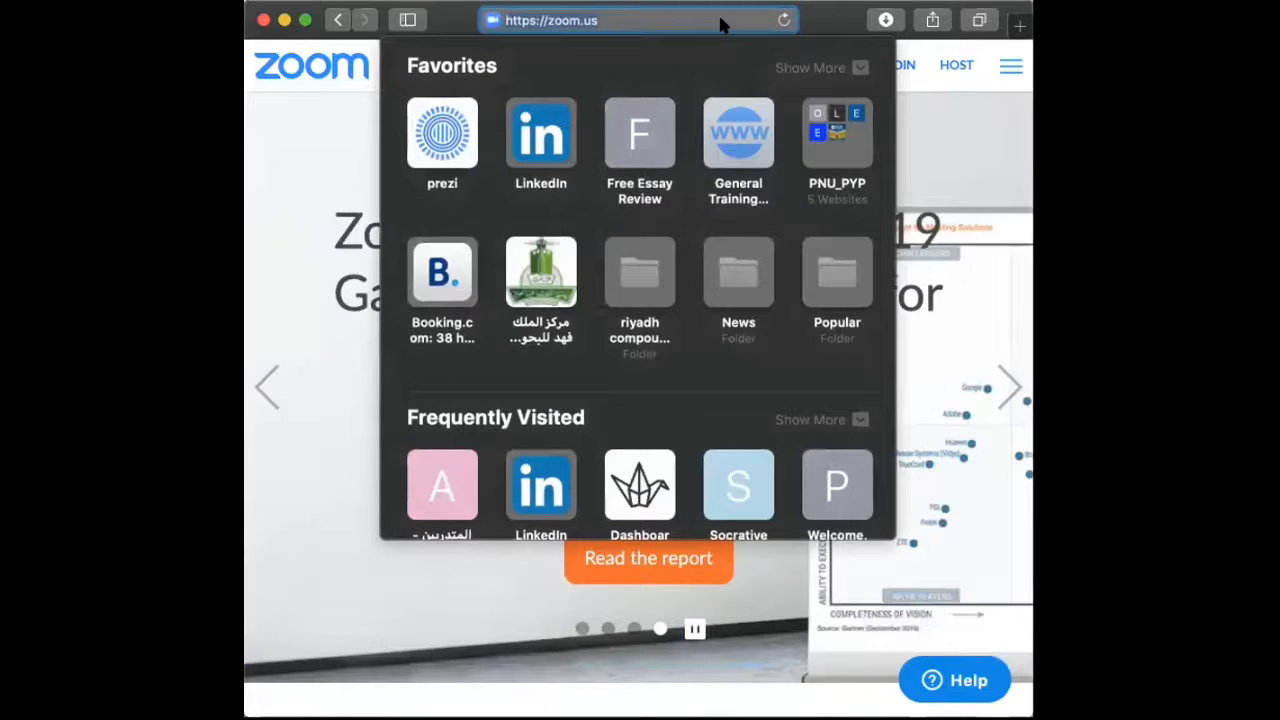
click(977, 112)
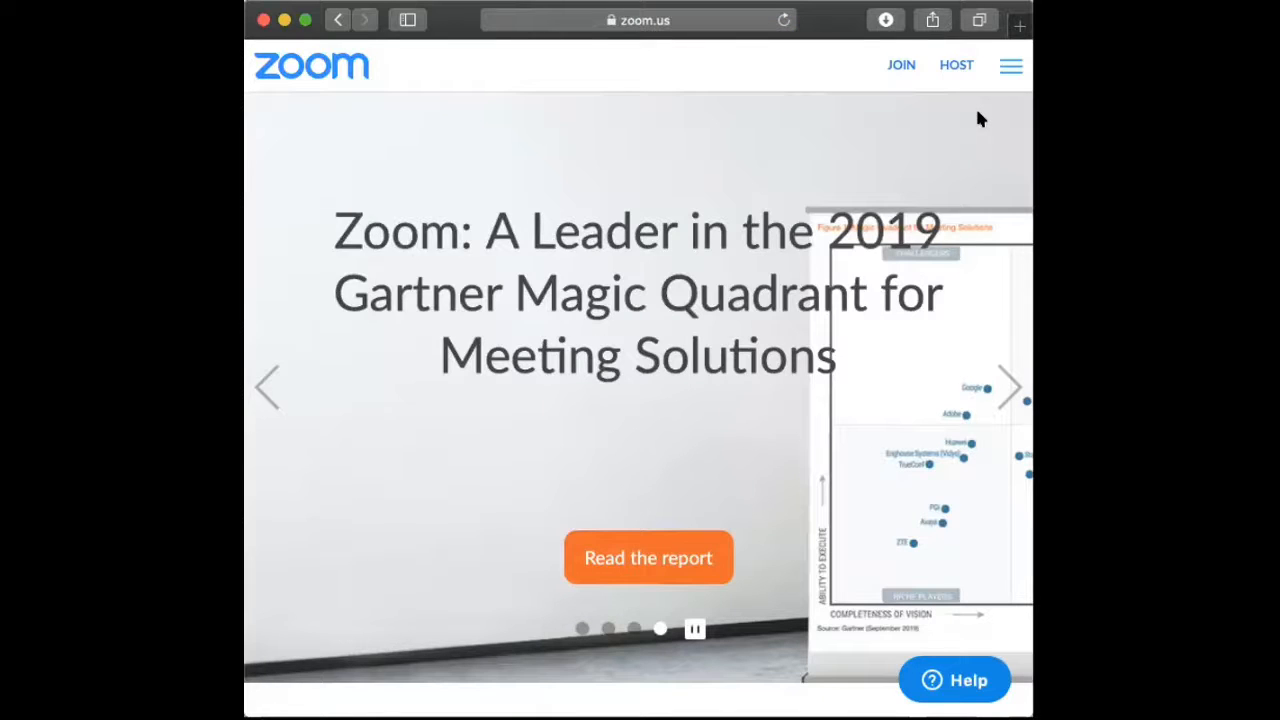
click(305, 20)
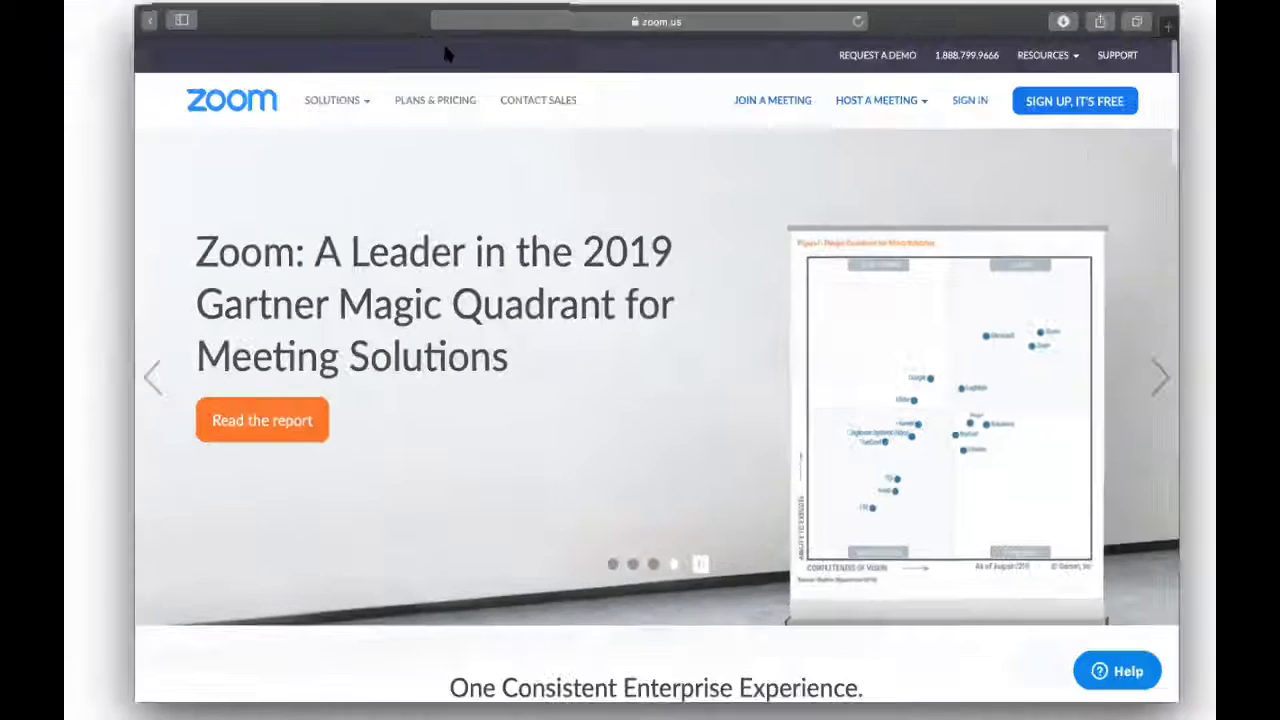
click(1120, 100)
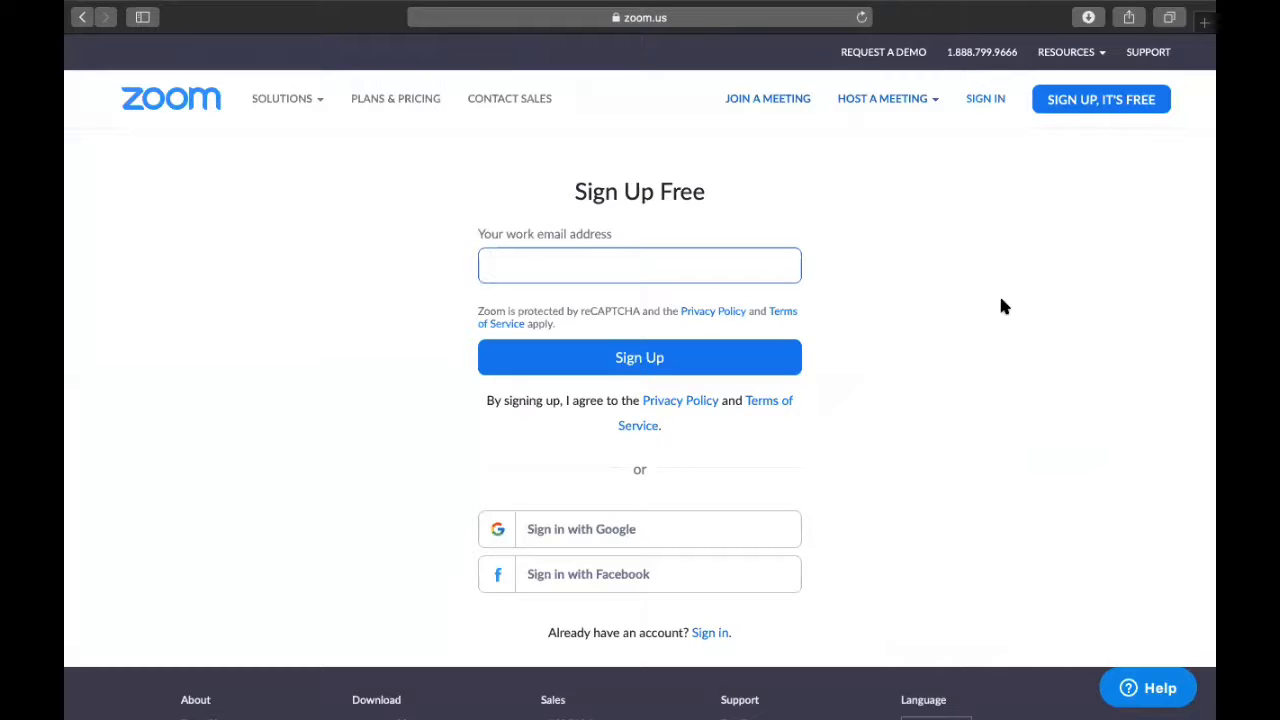
Sign in to the Zoom portal with the account e-mail address and password.
click(970, 100)
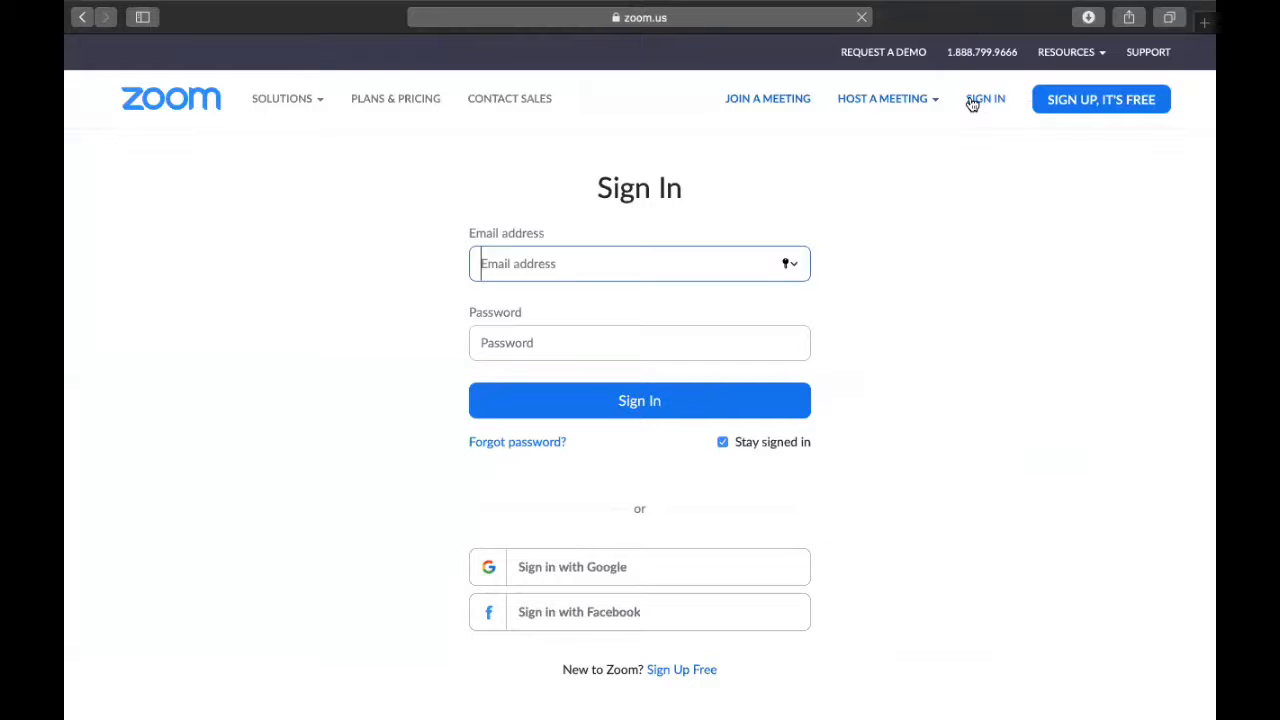
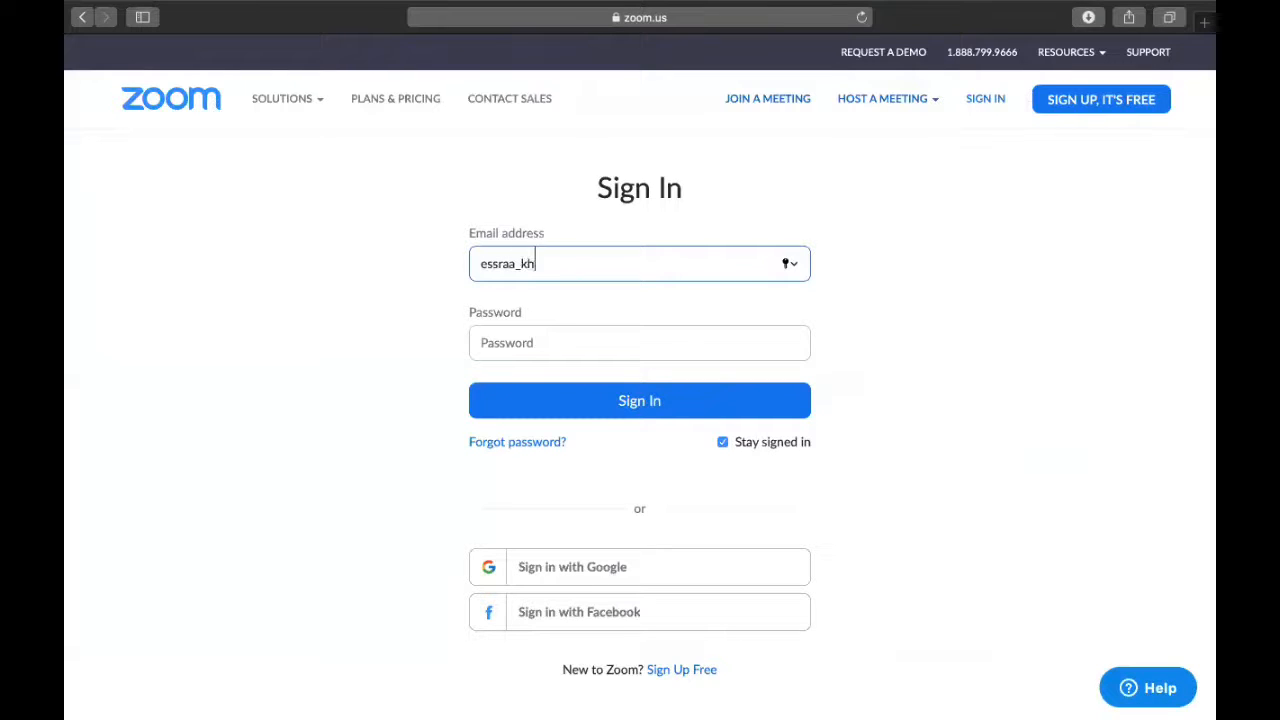
key(Tab)
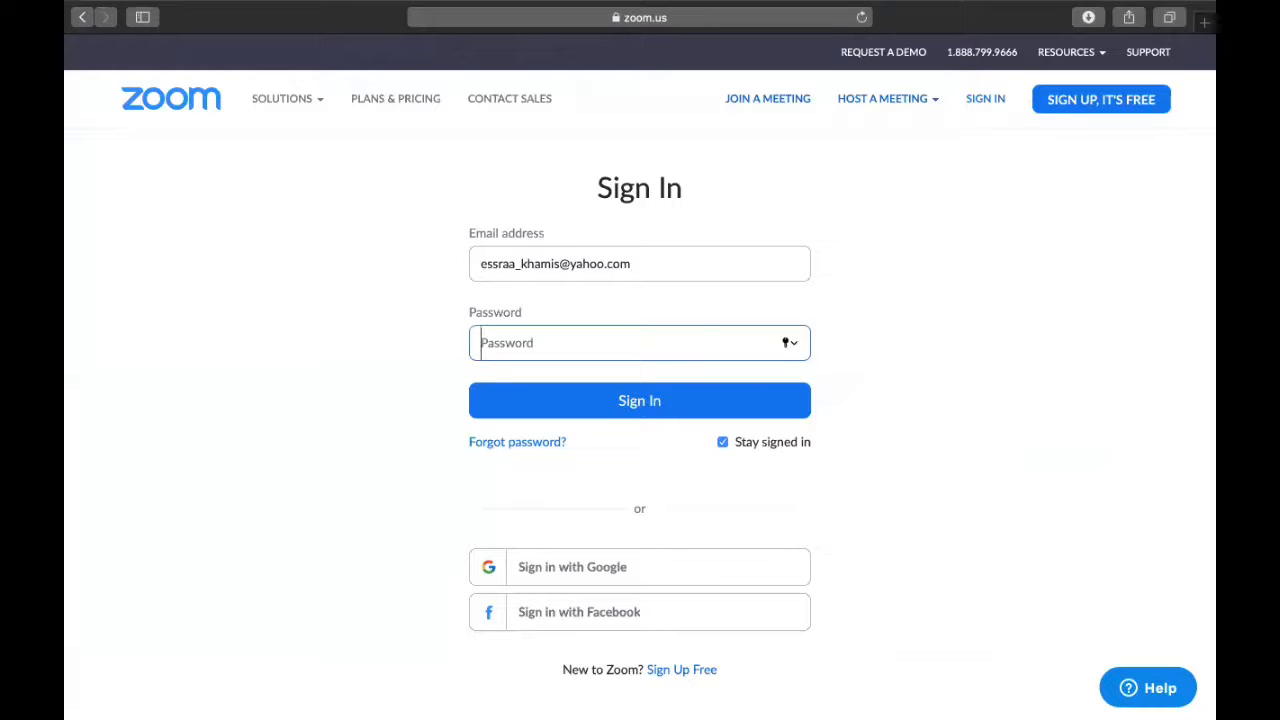
text(••••••••)
key(Return)
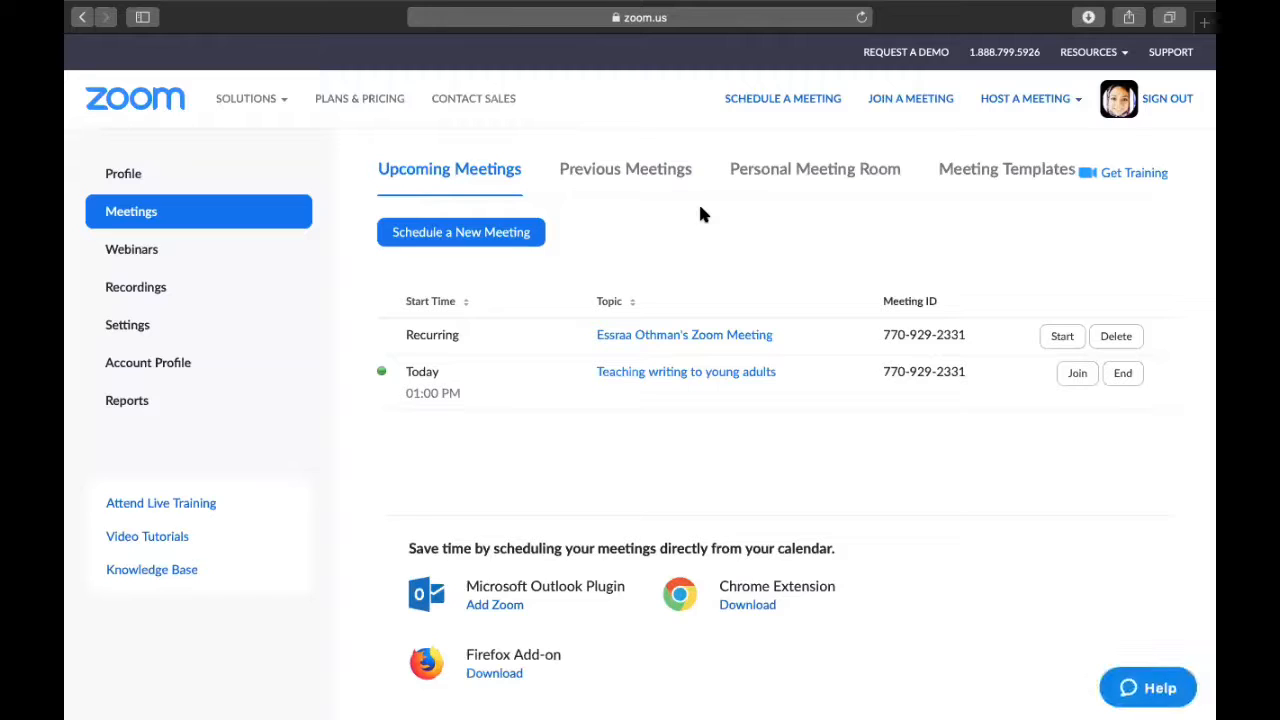
click(117, 176)
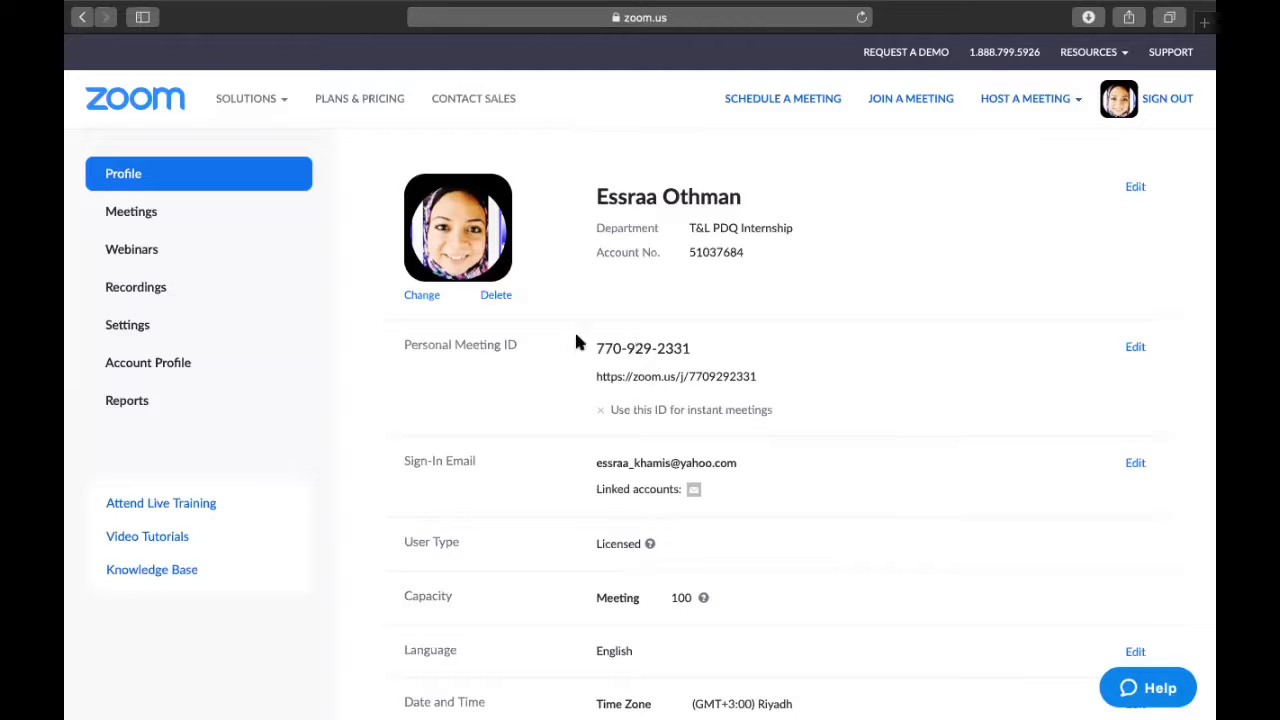
click(131, 212)
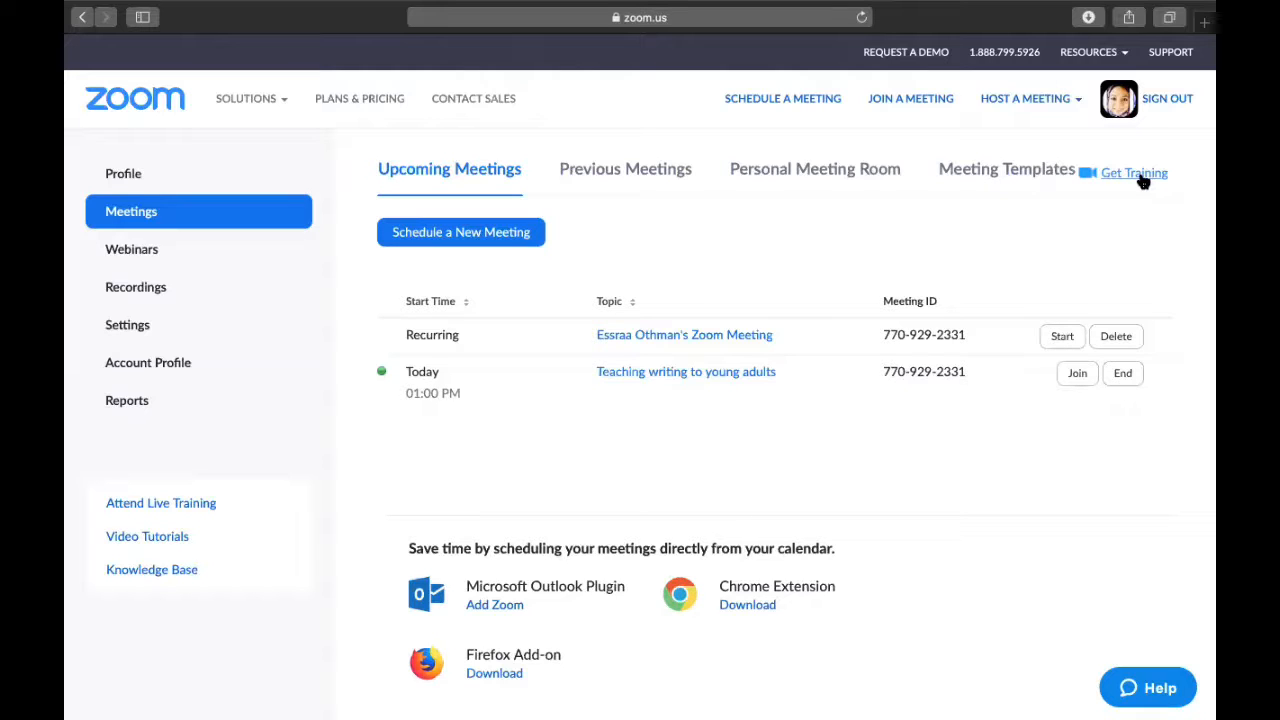
Schedule a new meeting with topic 'PNU ELI meeting' and description 'Zoom tutorial'.
click(518, 236)
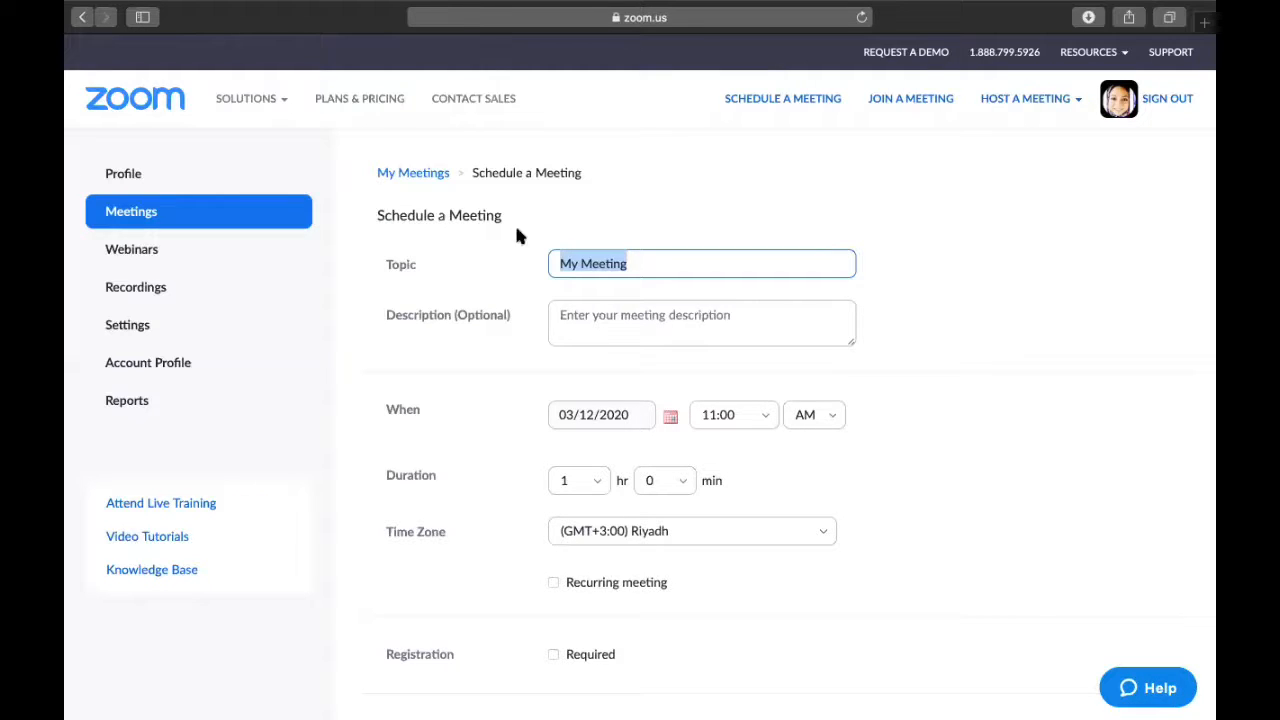
text(PNU)
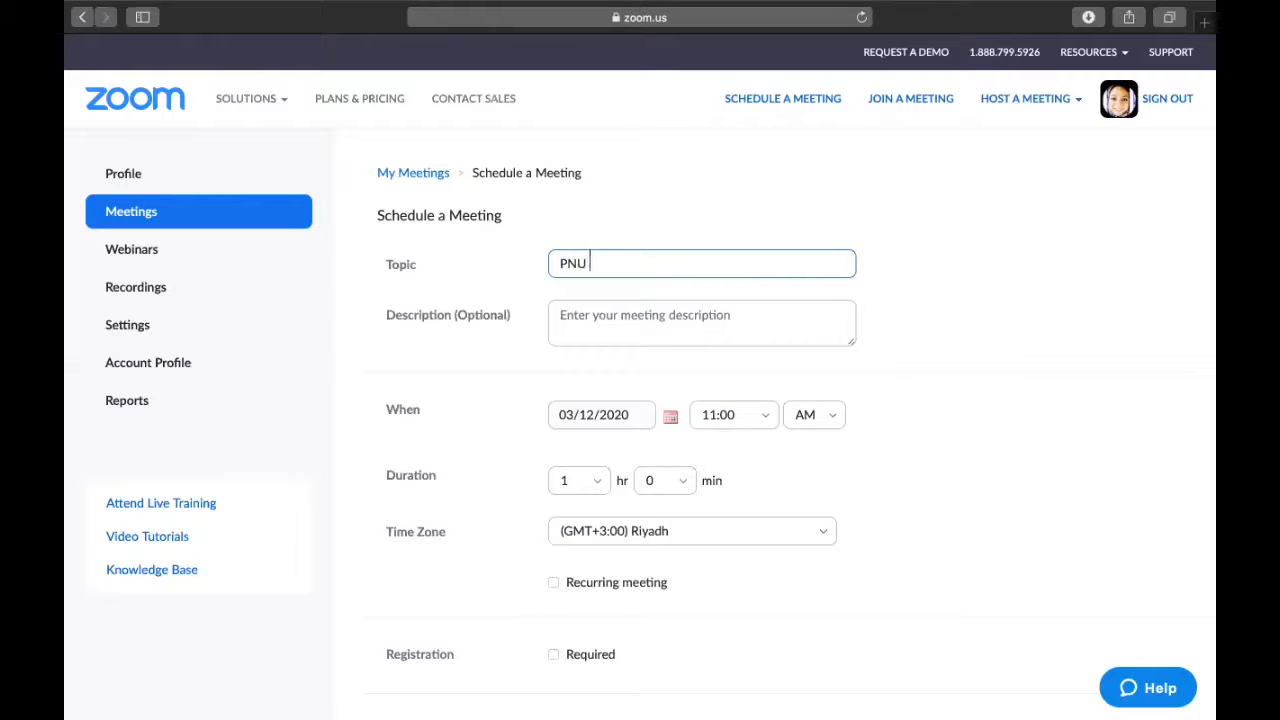
text( ELI meeting)
click(594, 314)
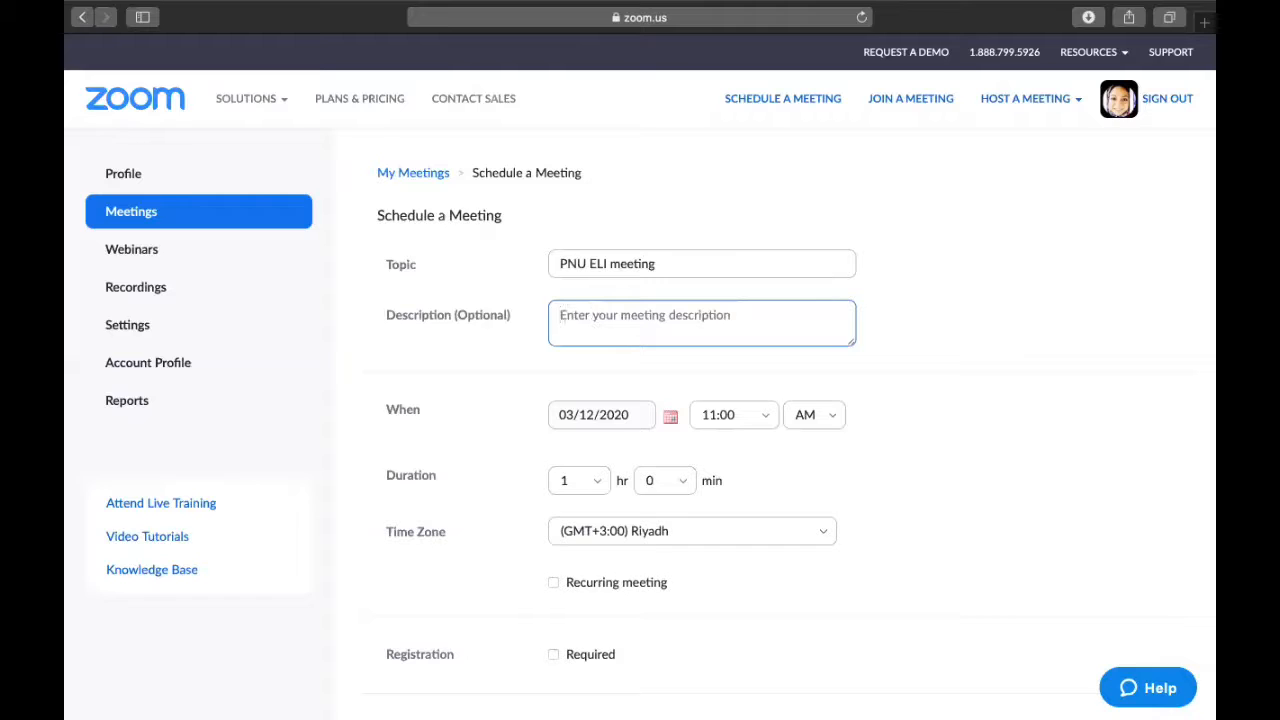
text(Zoom tut)
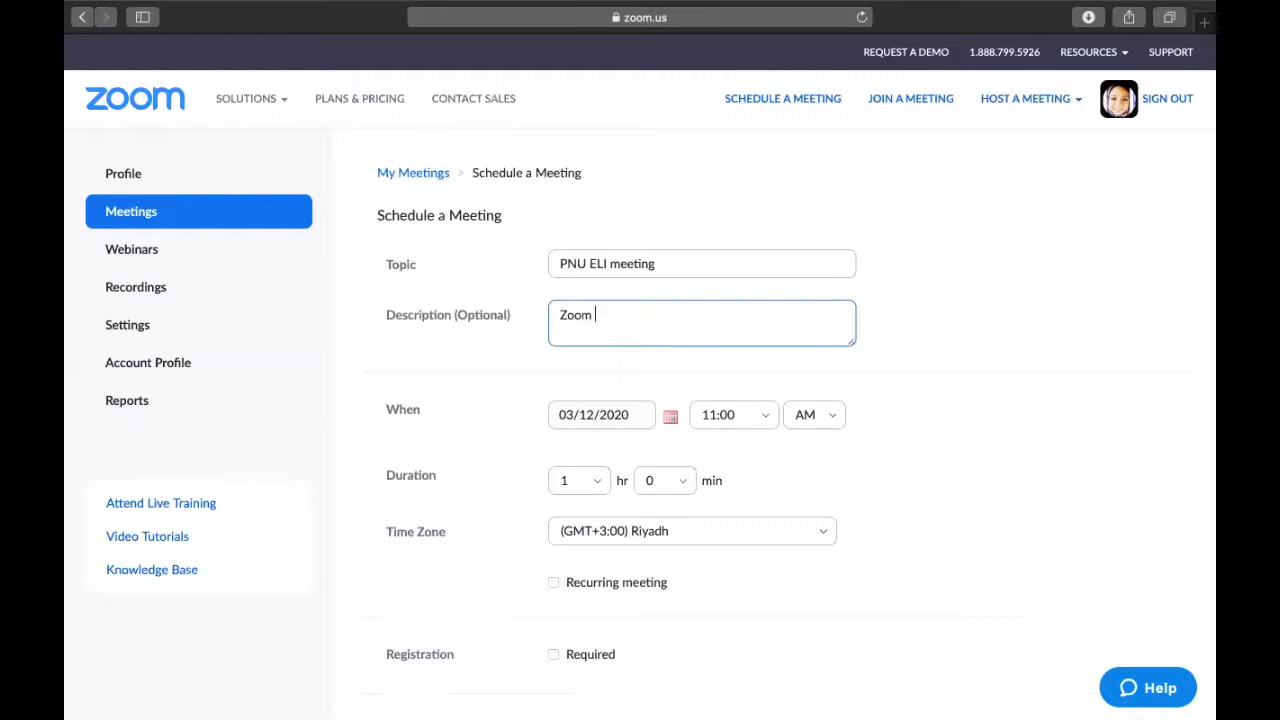
text(orial)
click(669, 420)
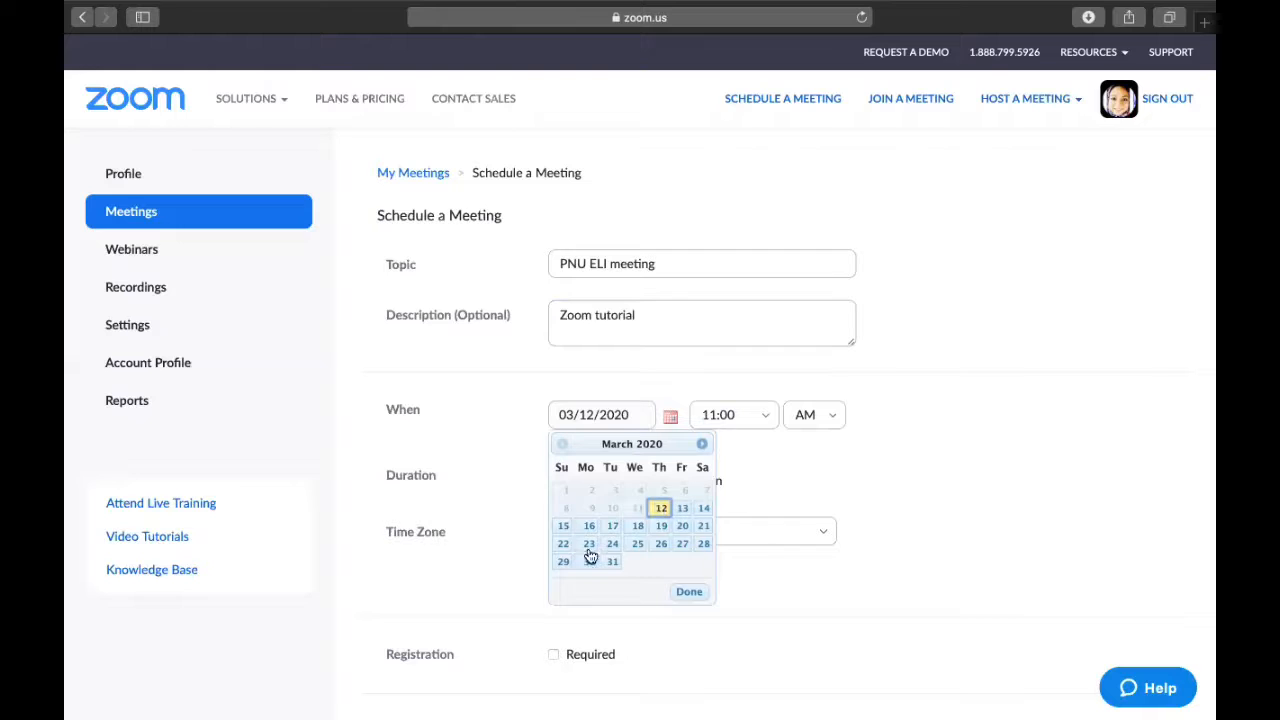
Set the meeting to start on 03/12/2020 at 1:30 PM.
click(703, 444)
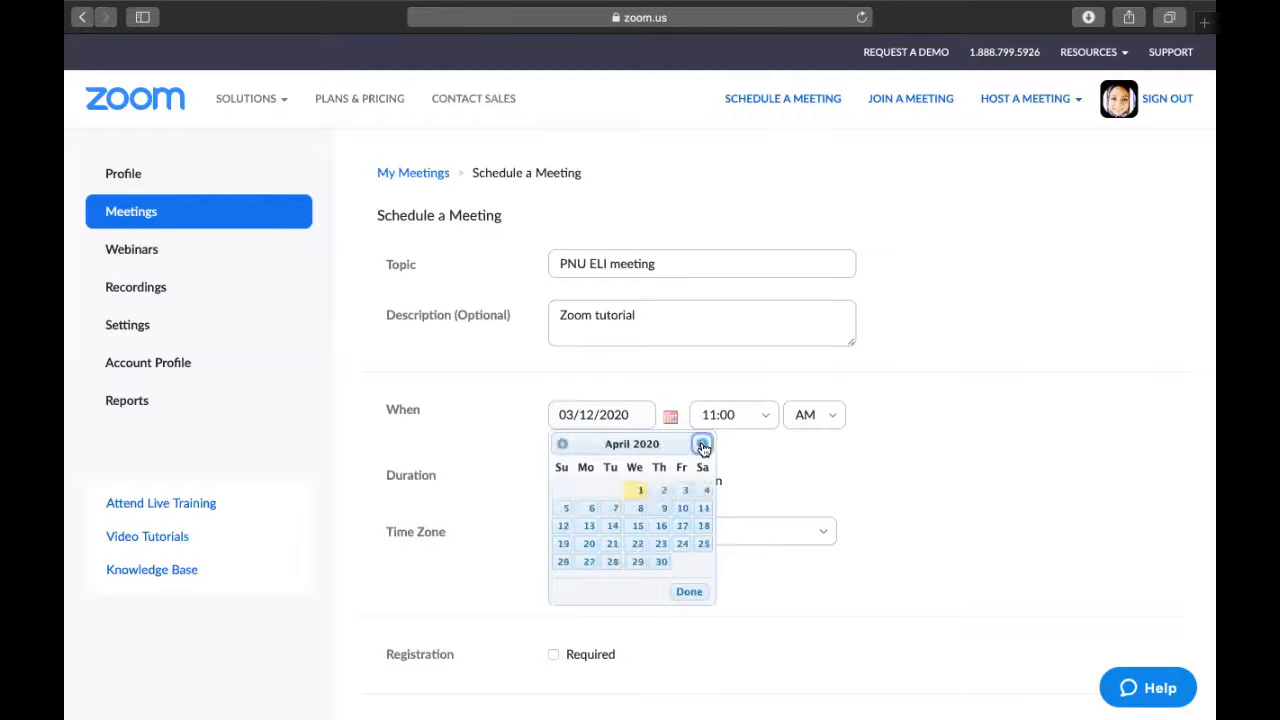
click(760, 418)
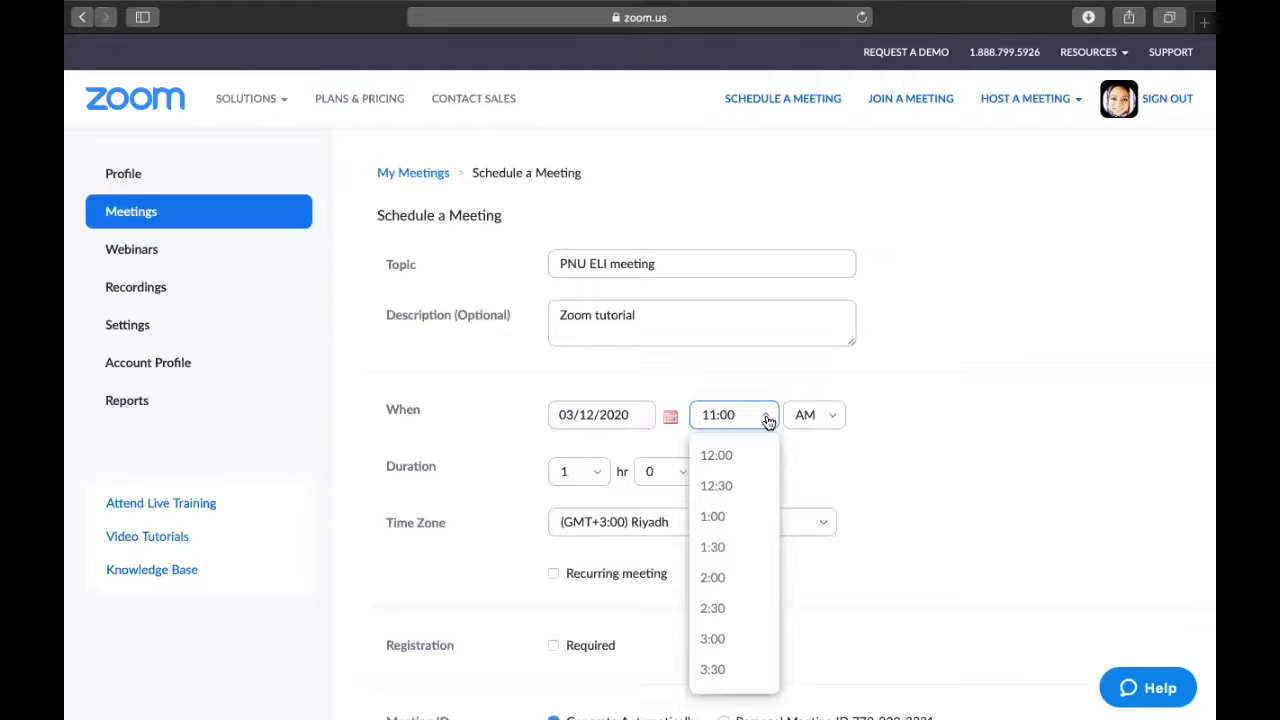
click(722, 560)
click(836, 420)
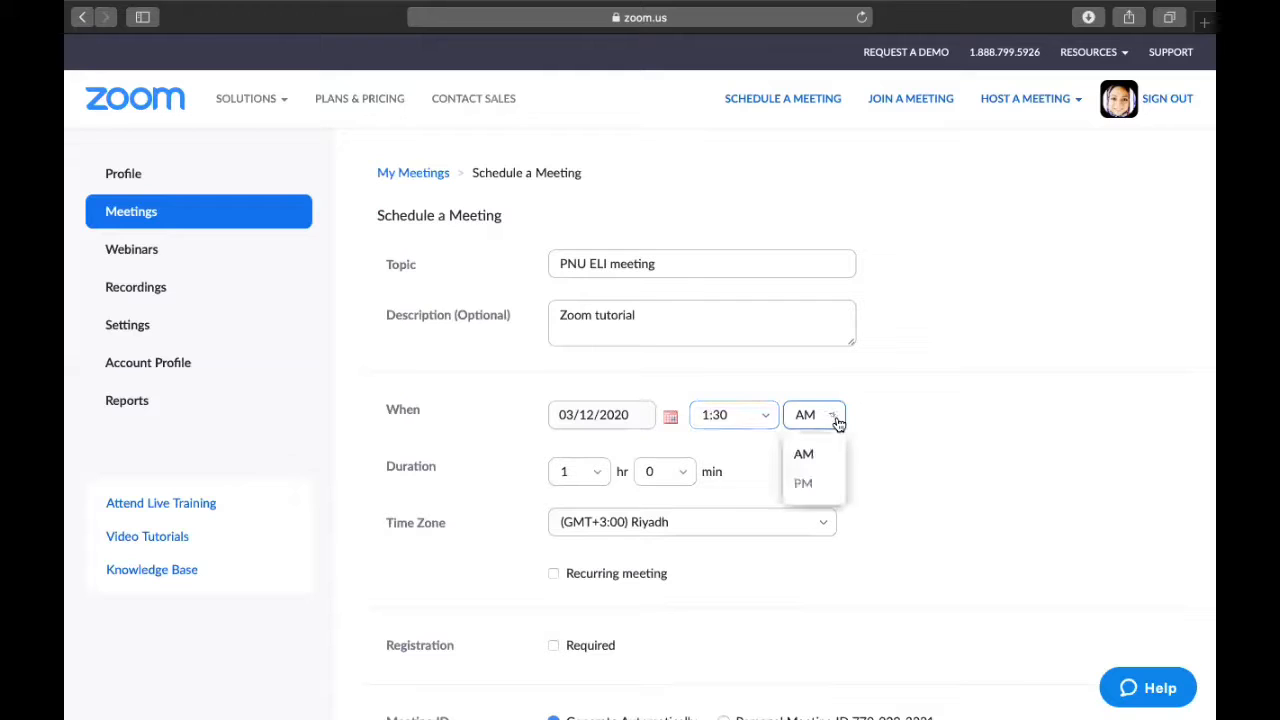
click(810, 486)
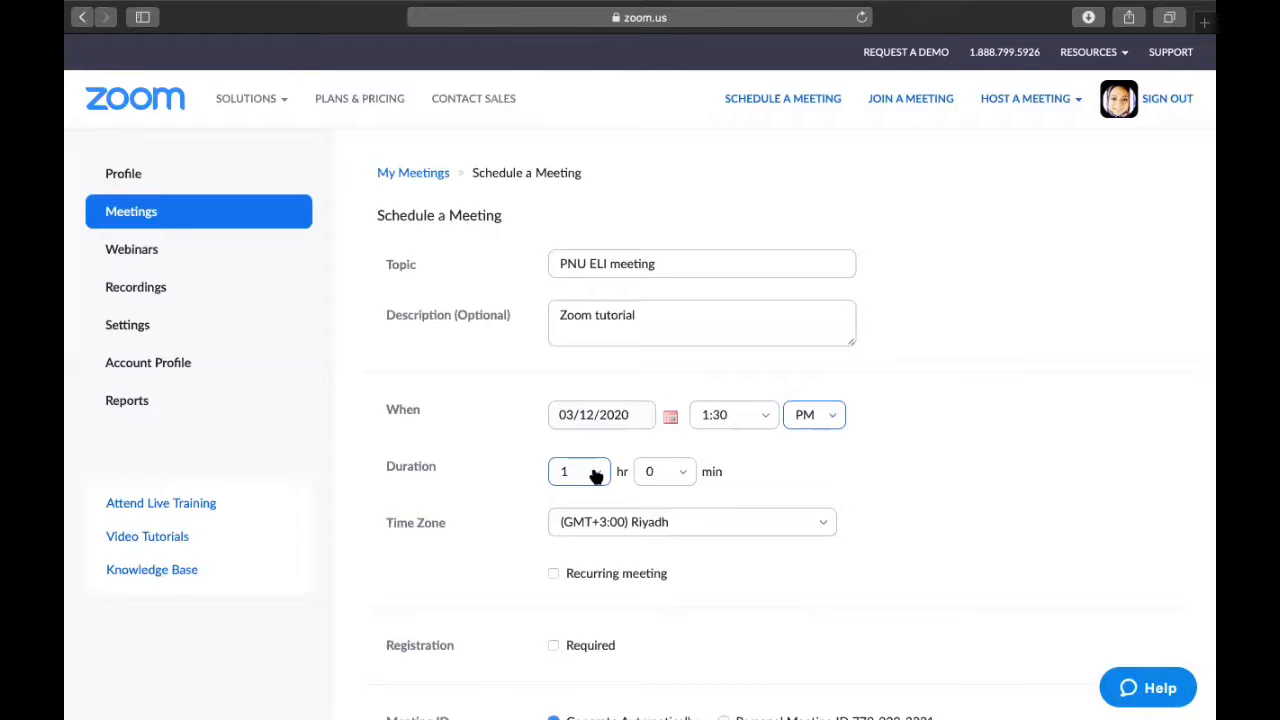
click(673, 528)
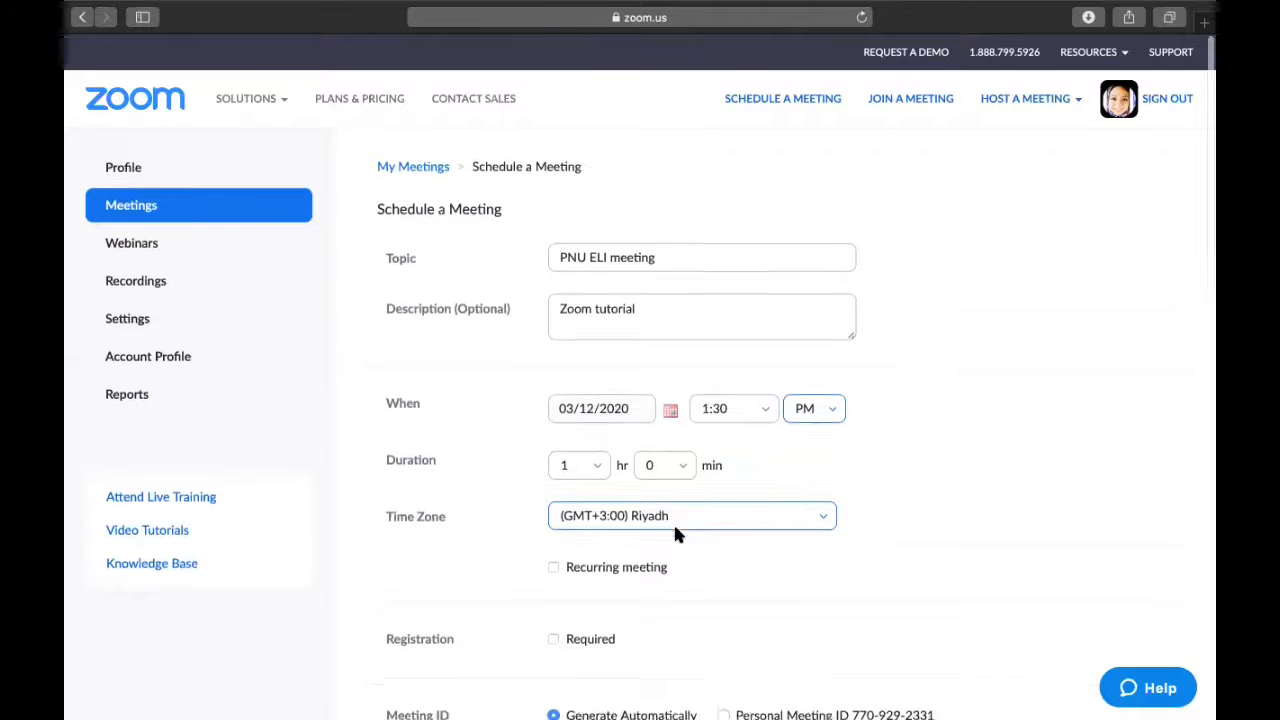
Make the meeting recur daily, every 1 day, ending 03/18/2020 after 7 occurrences.
scroll(674, 530, down, 2)
click(552, 467)
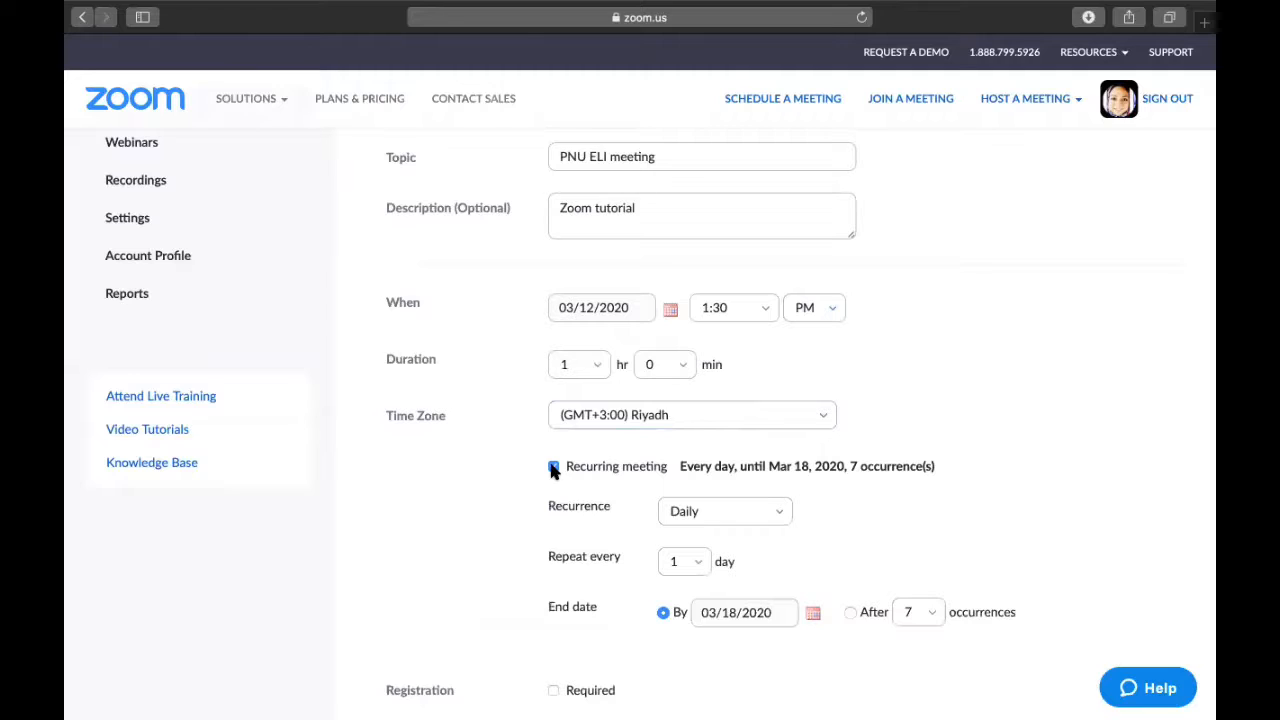
click(703, 508)
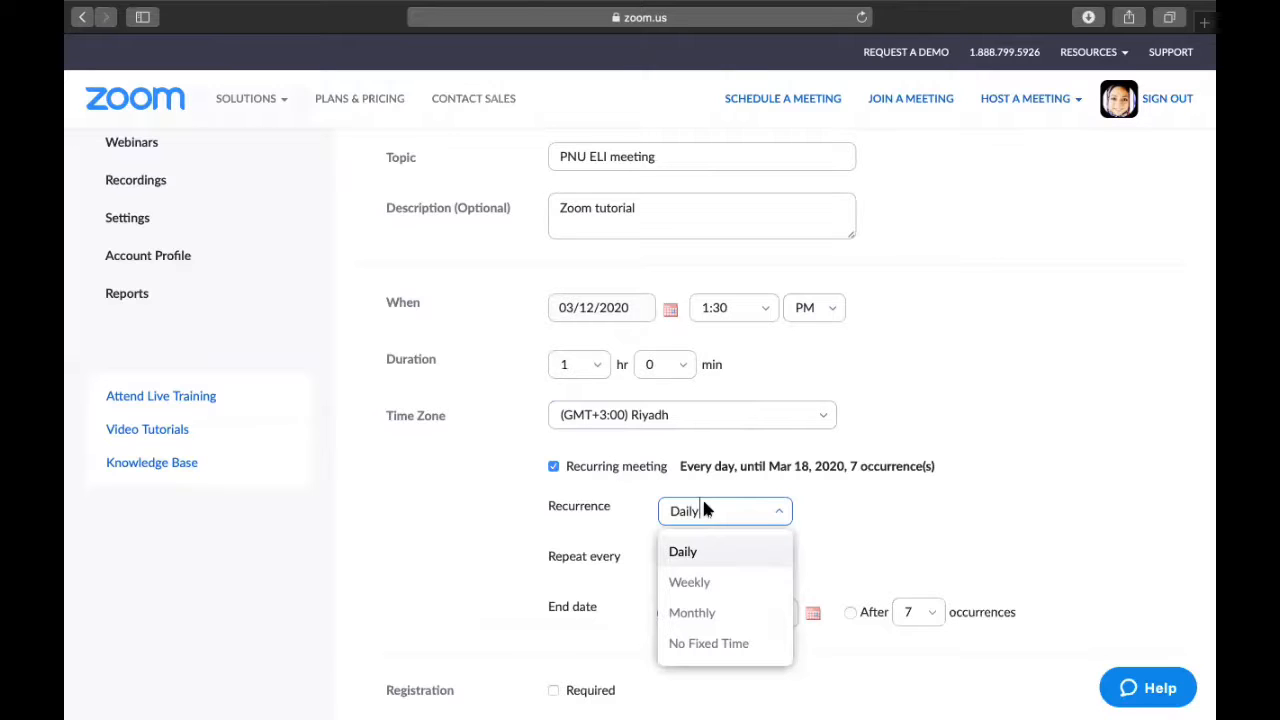
click(782, 514)
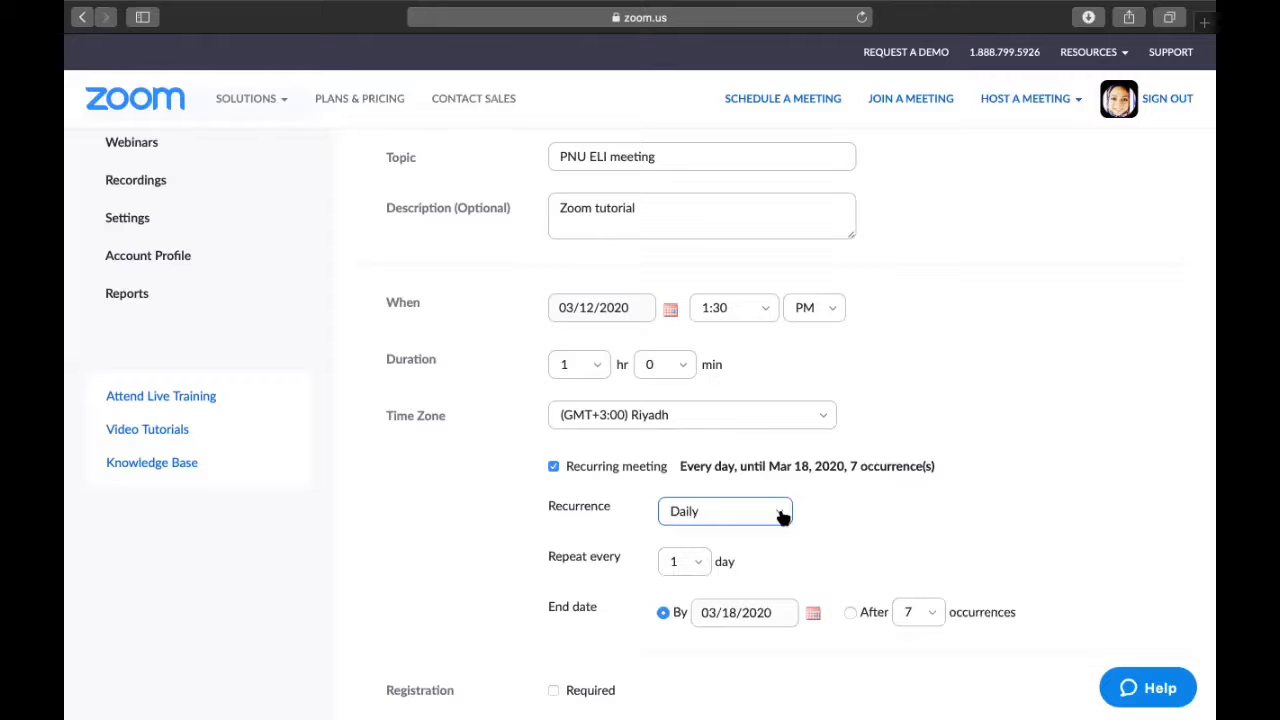
scroll(780, 514, down, 3)
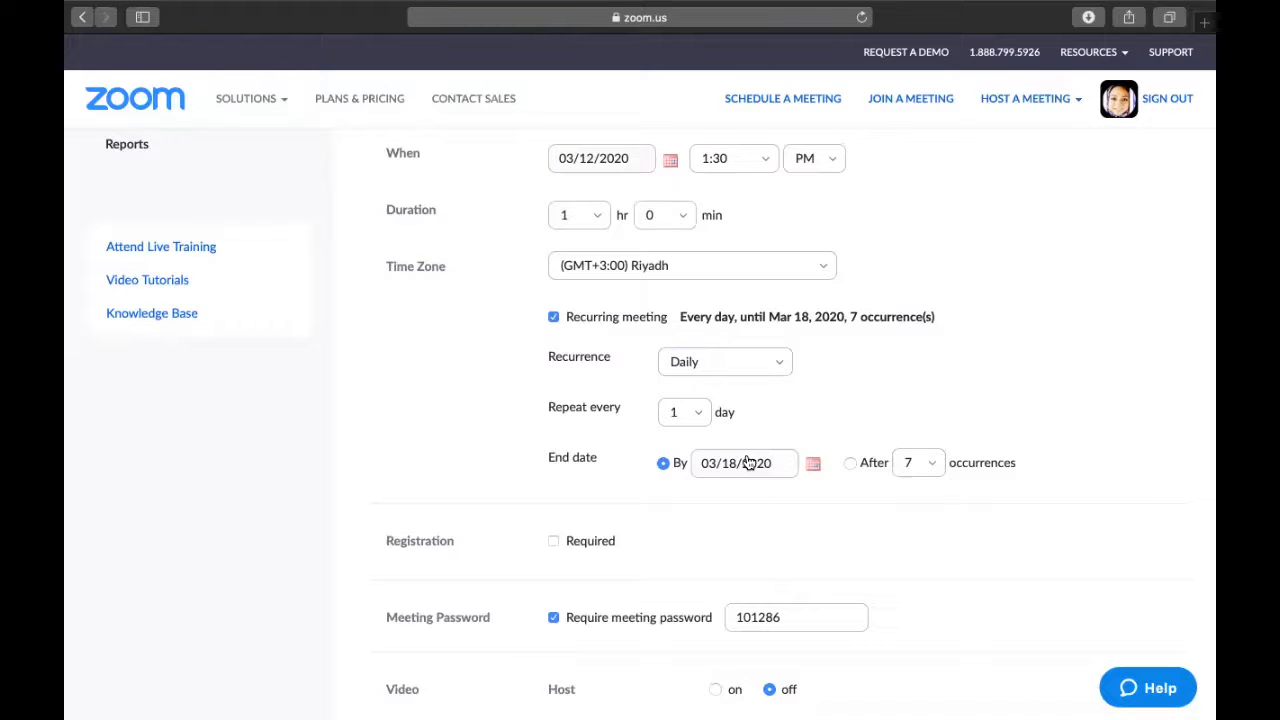
Leave Registration Required unticked and turn off Require meeting password.
scroll(748, 462, down, 3)
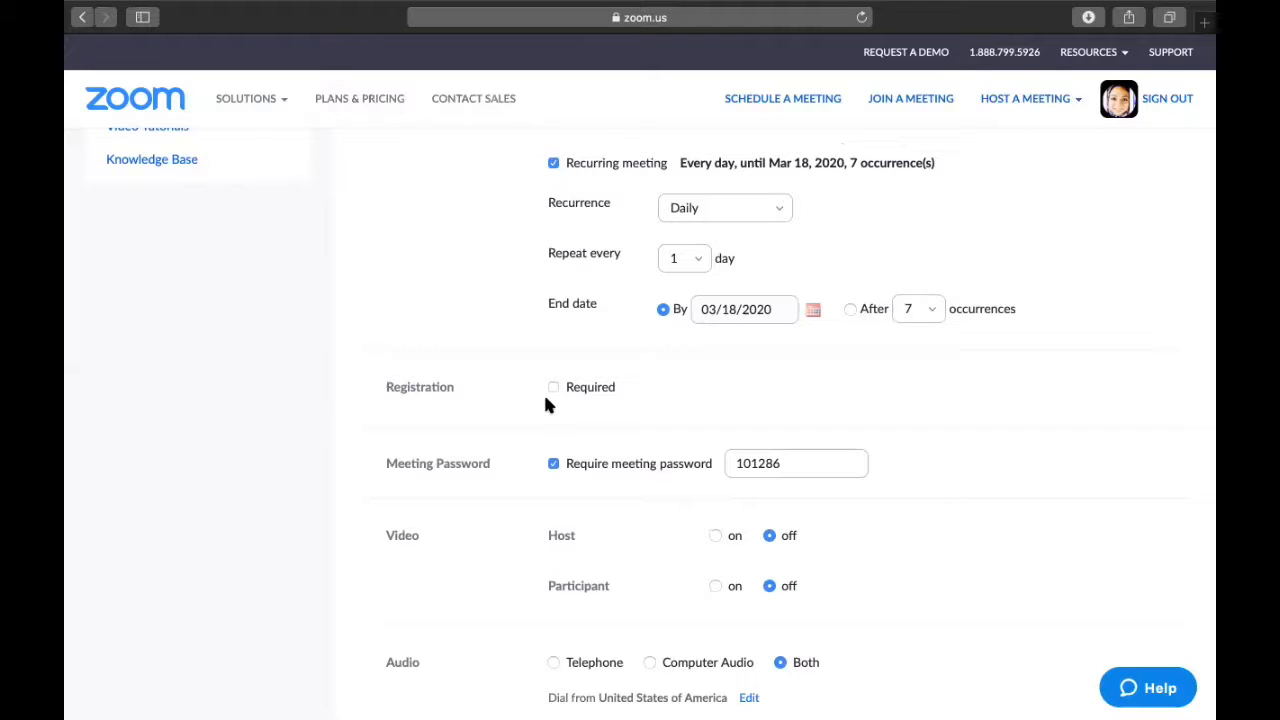
click(554, 389)
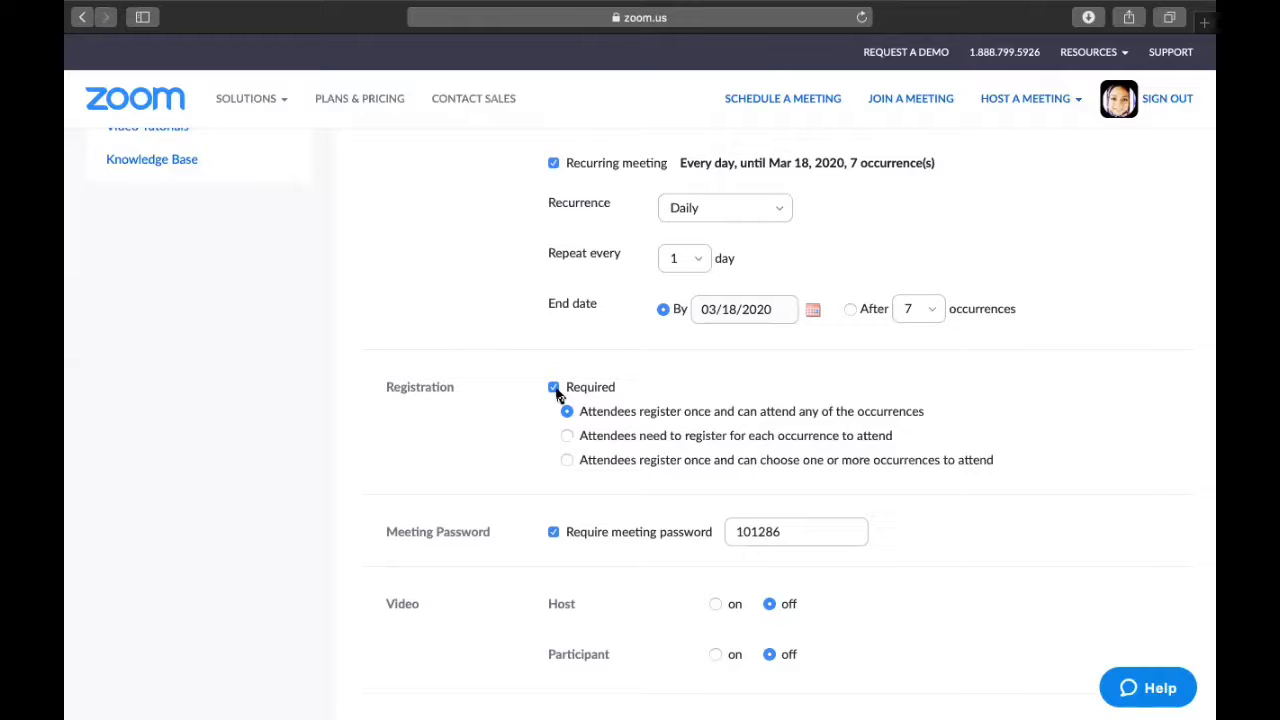
click(555, 390)
scroll(557, 396, down, 2)
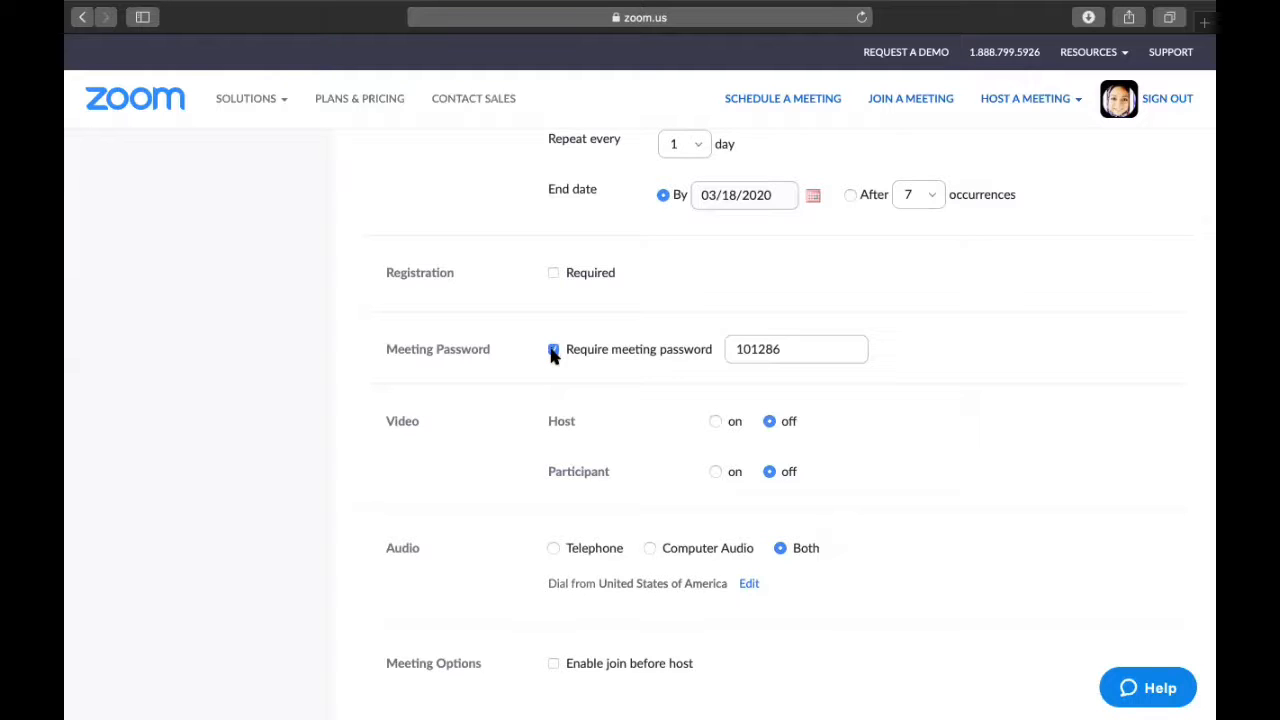
click(553, 350)
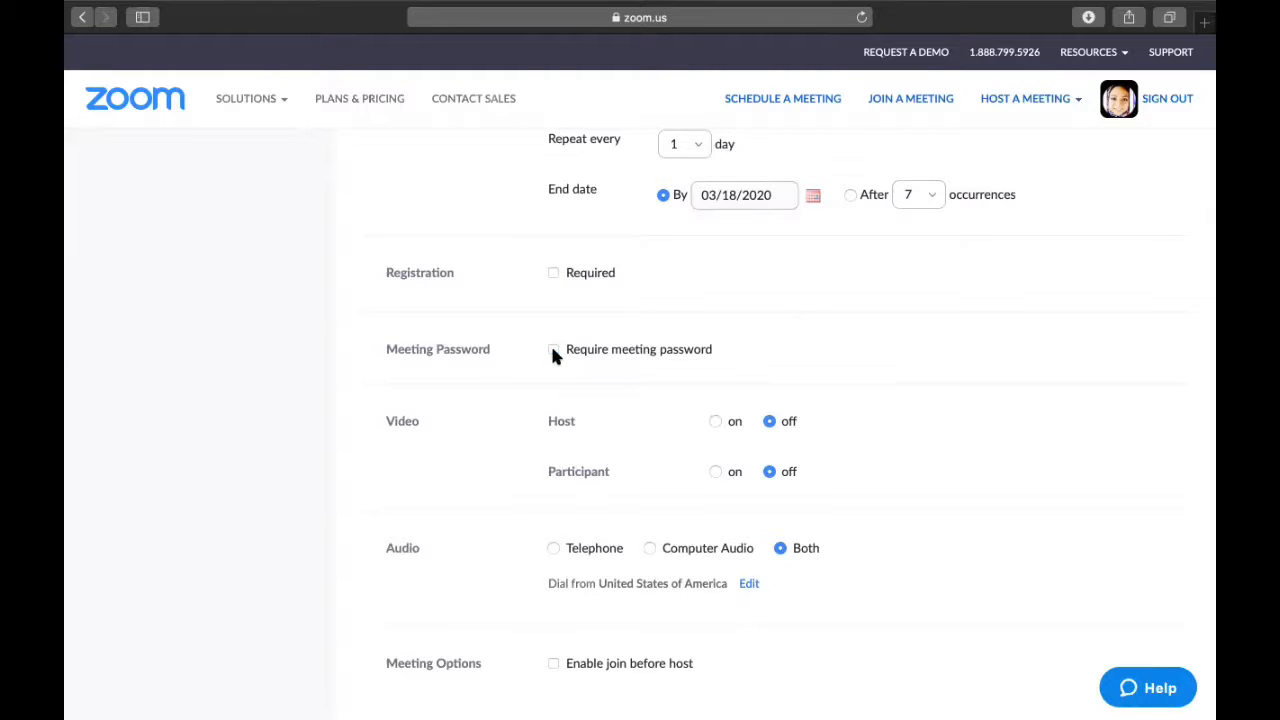
scroll(552, 352, down, 3)
mouse_move(553, 355)
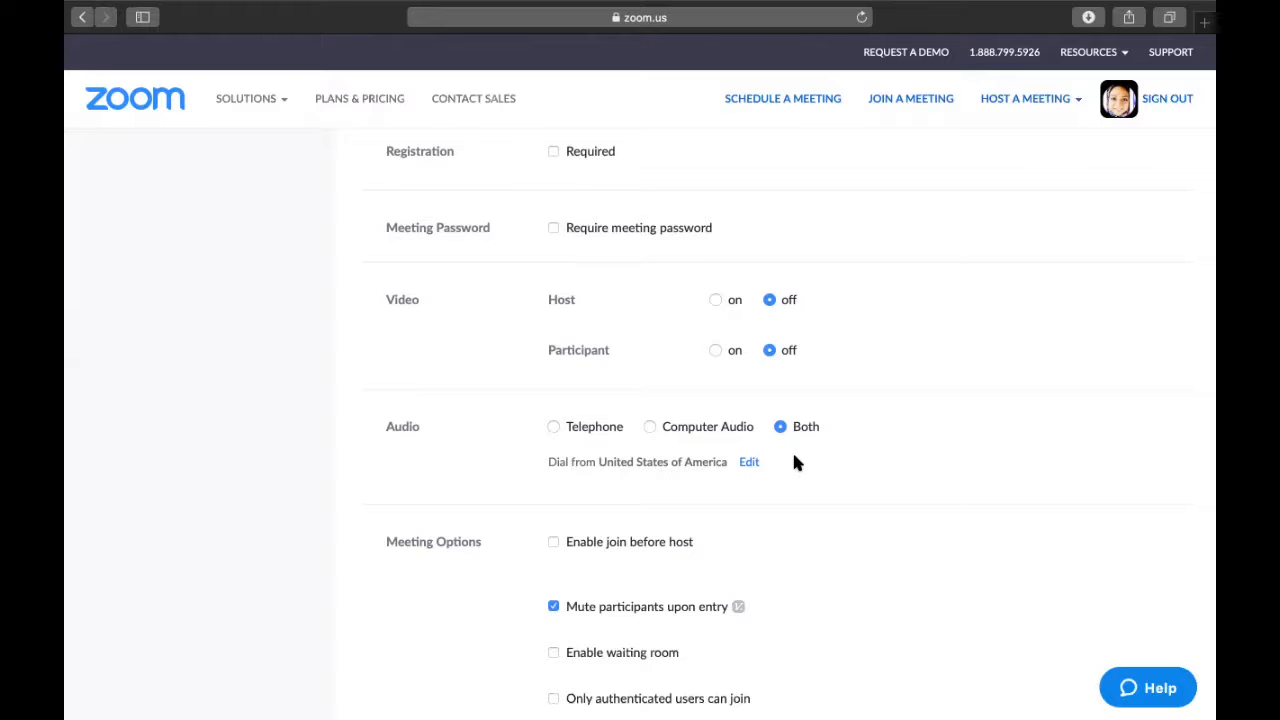
scroll(797, 462, down, 3)
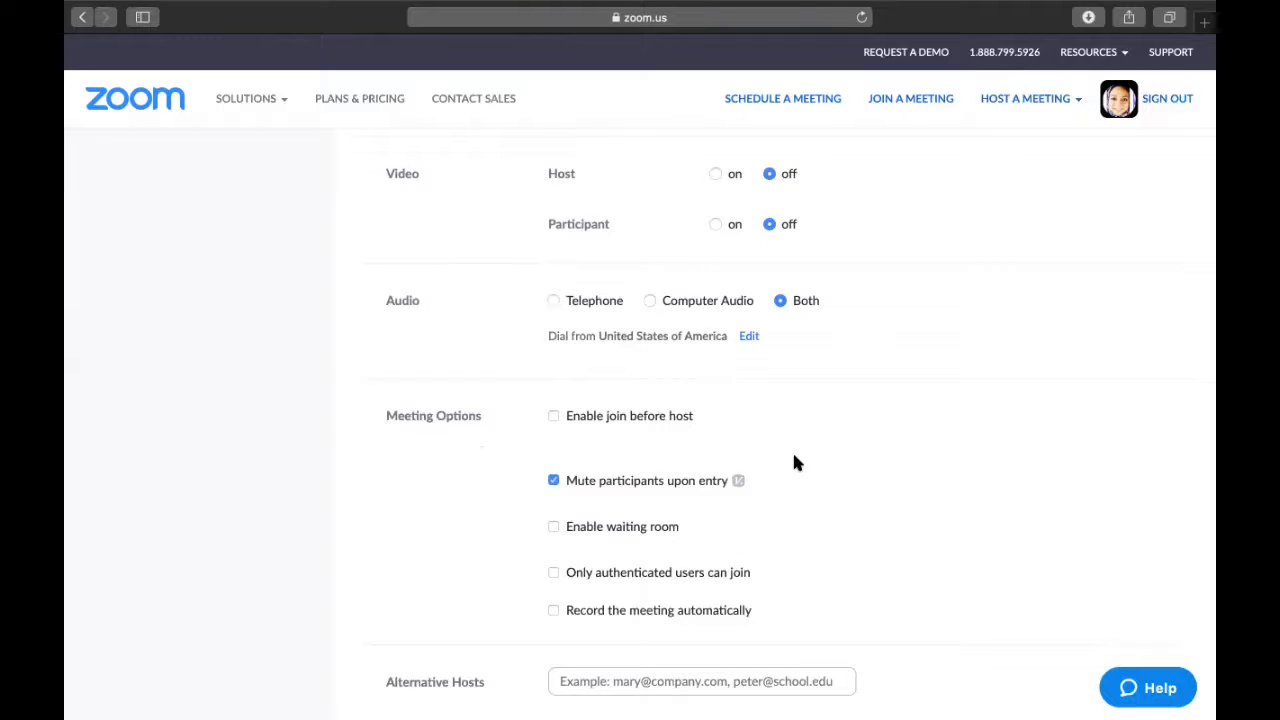
scroll(797, 462, down, 2)
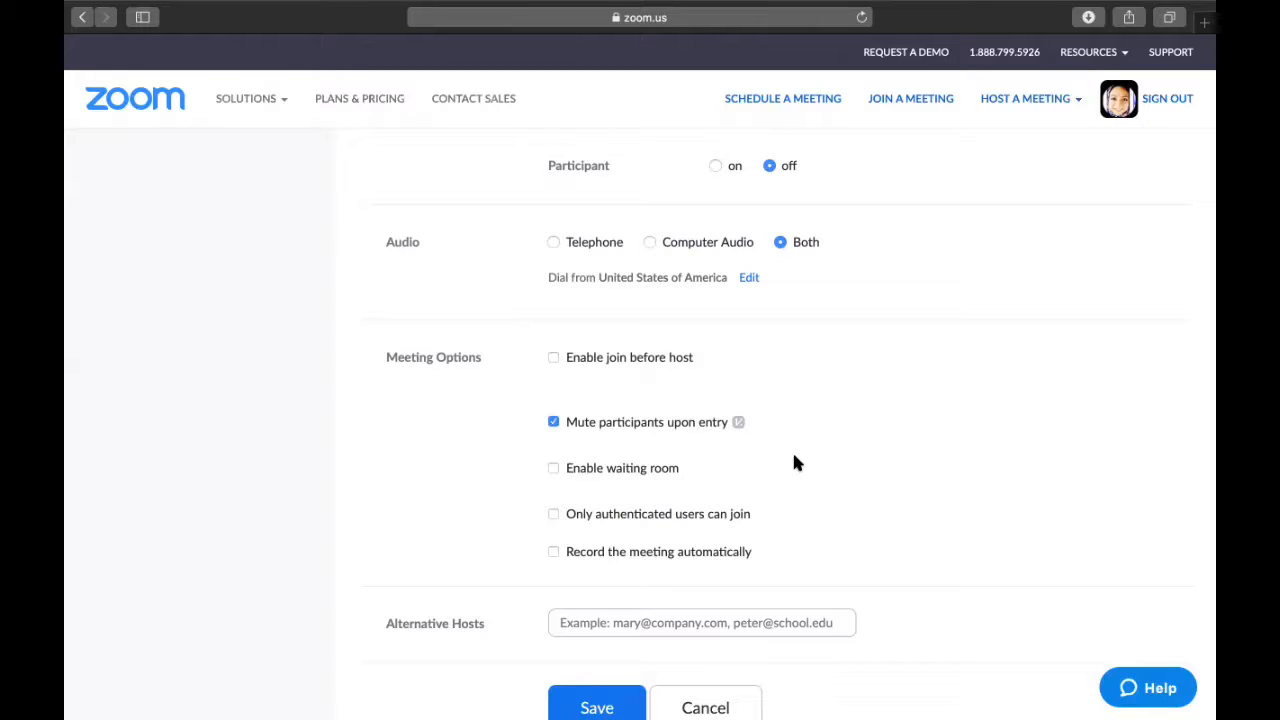
scroll(794, 457, down, 3)
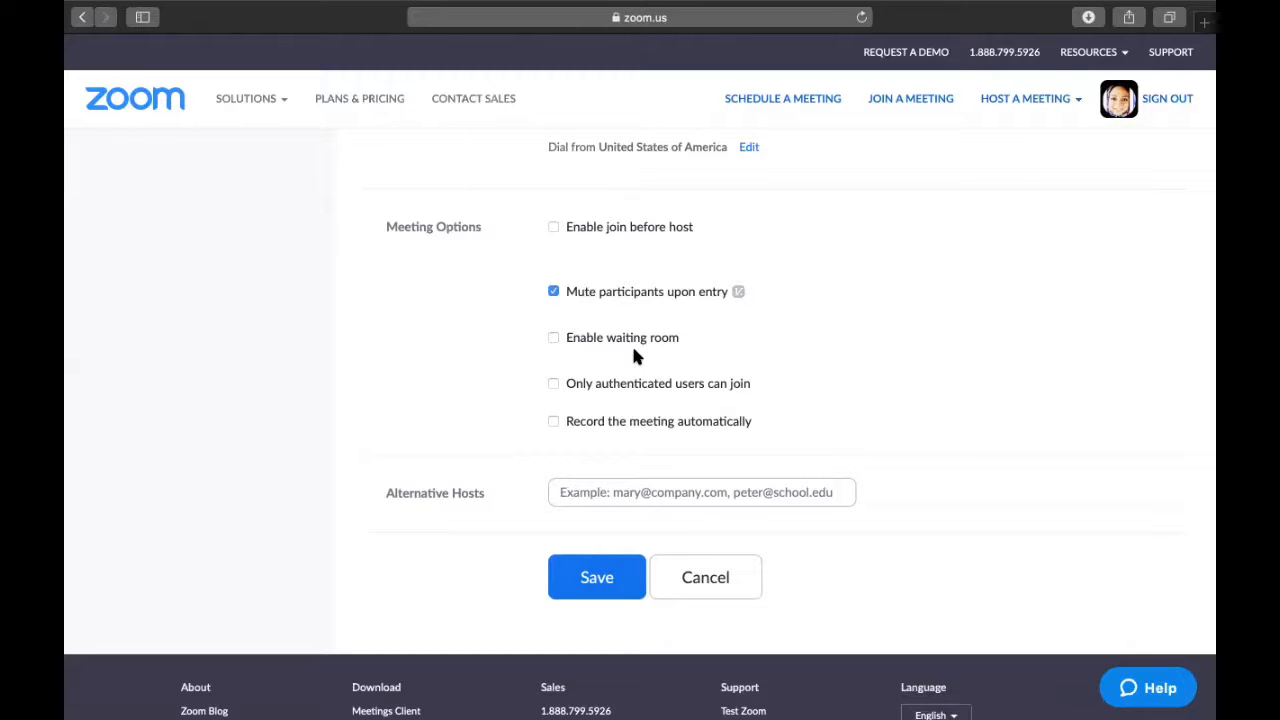
scroll(633, 355, down, 2)
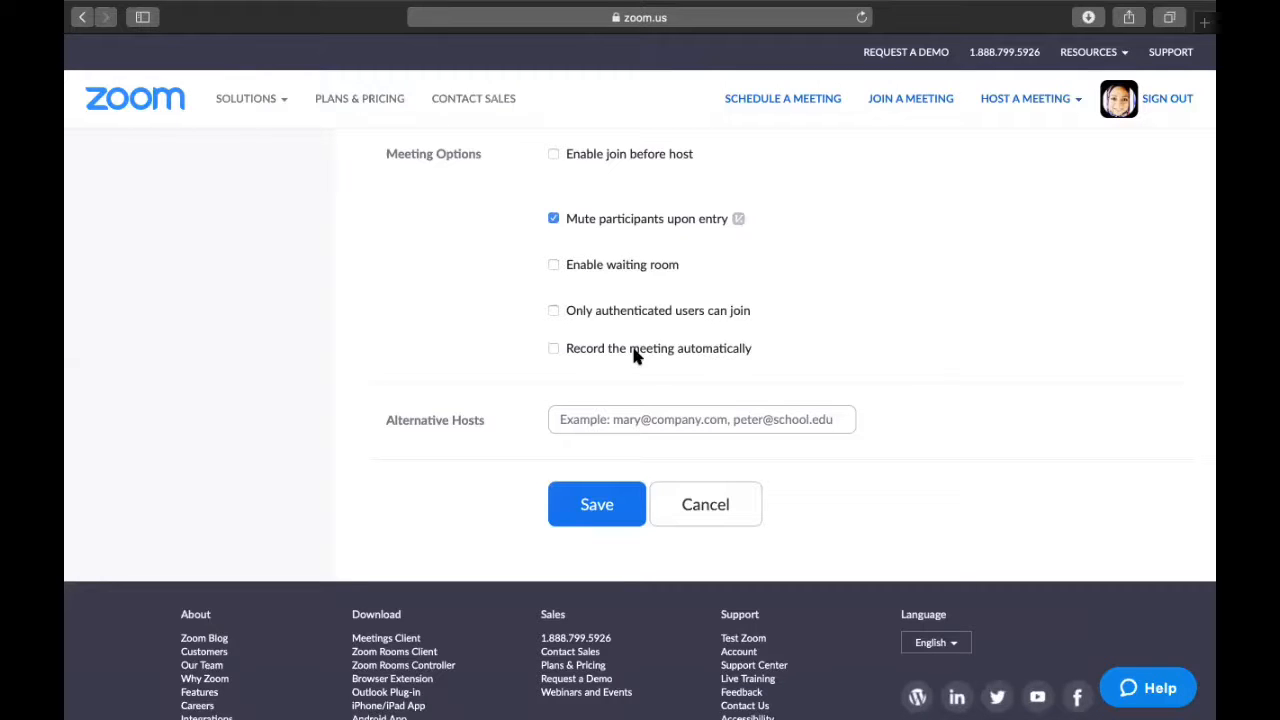
scroll(633, 355, up, 15)
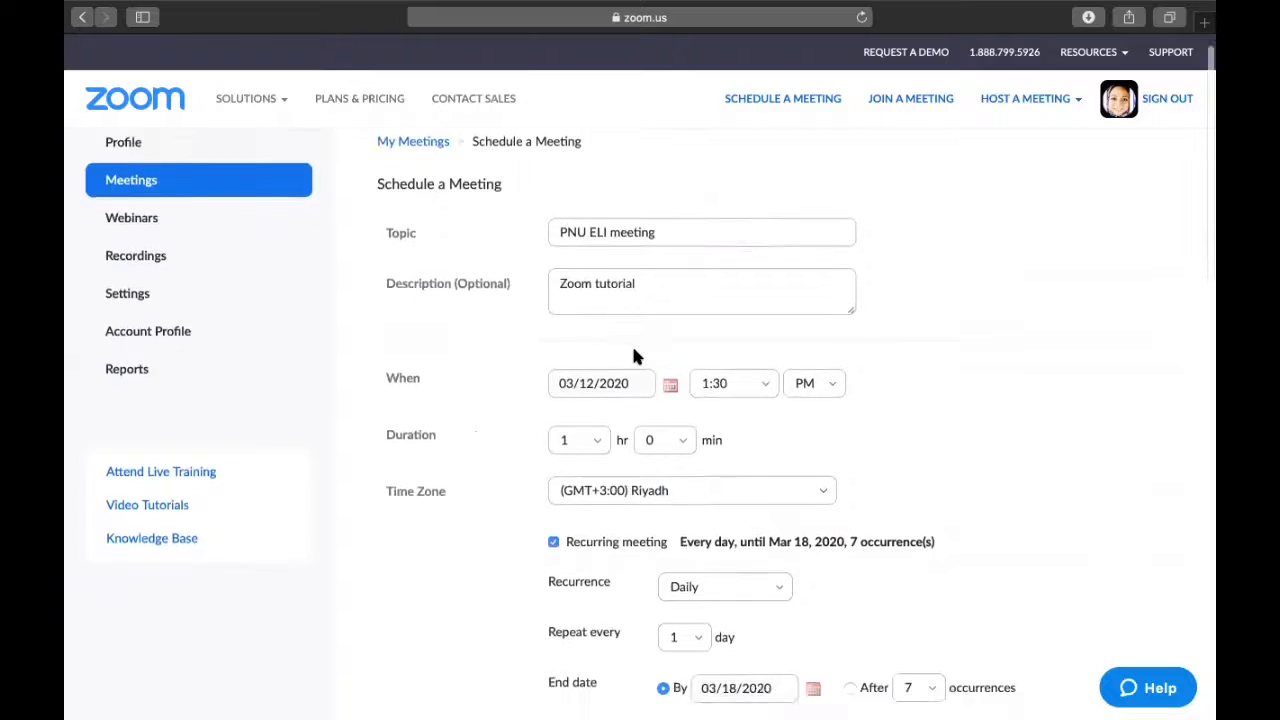
scroll(633, 355, down, 15)
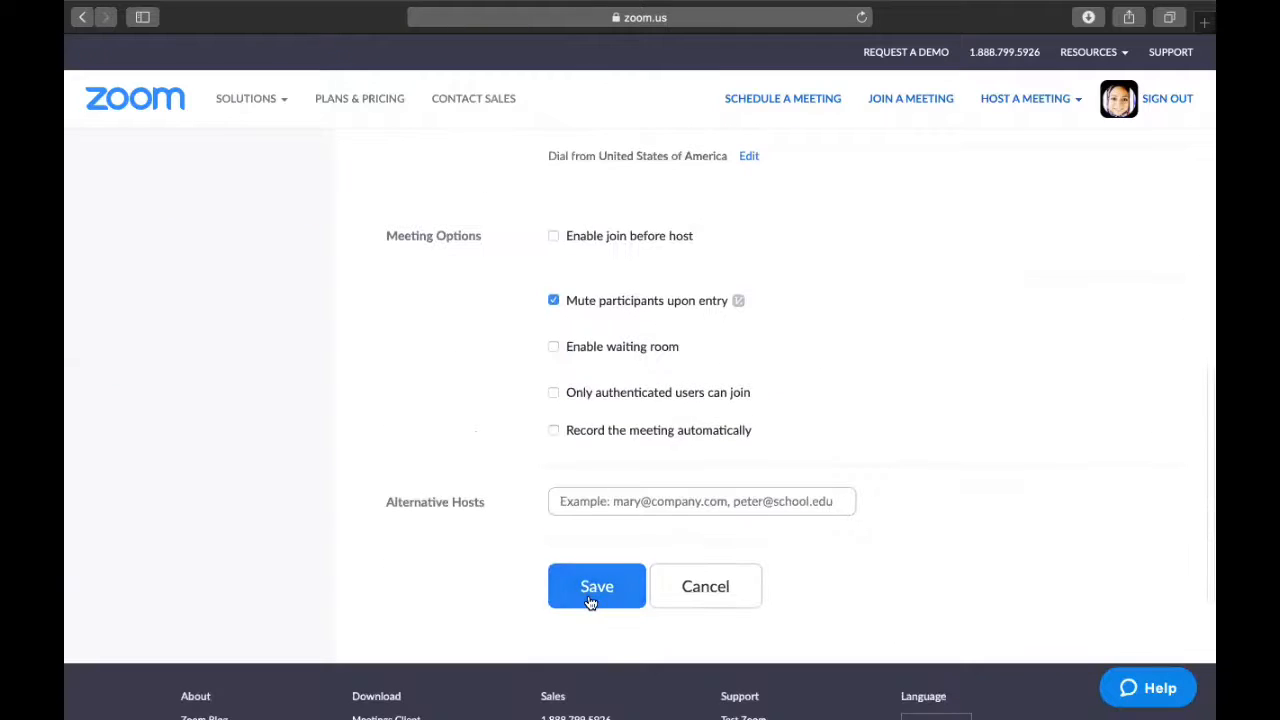
click(592, 598)
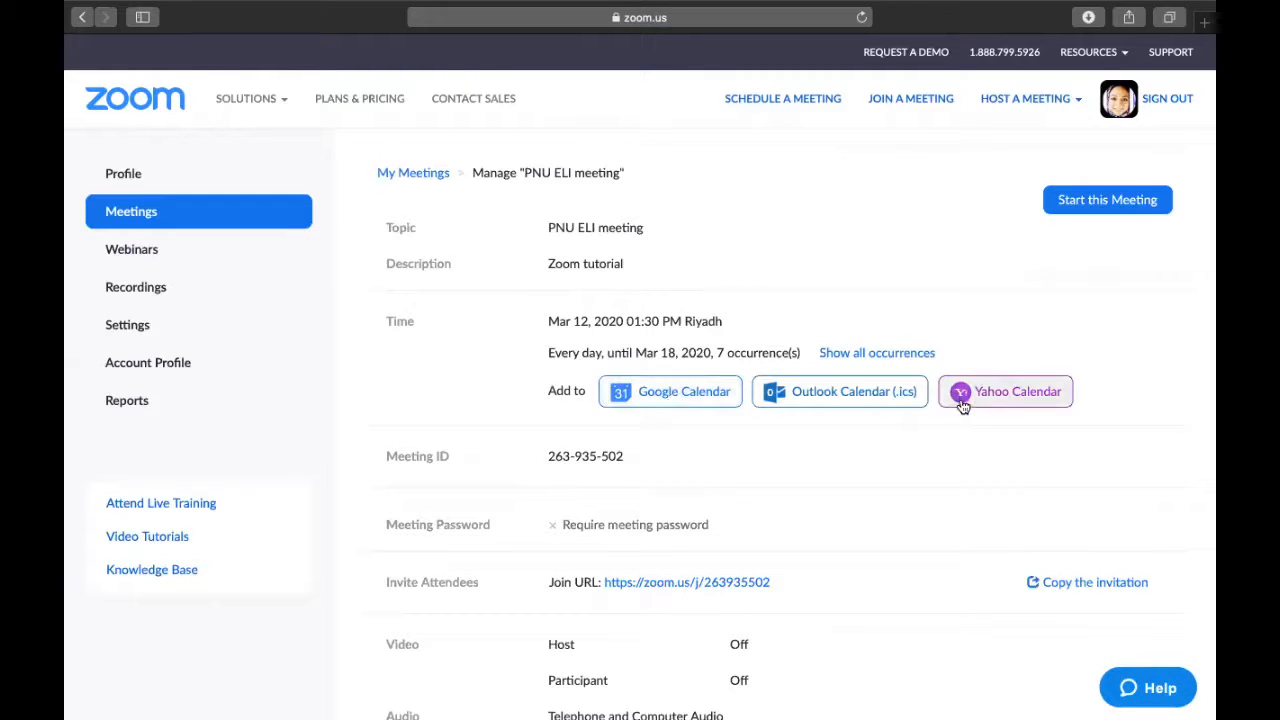
scroll(898, 470, down, 5)
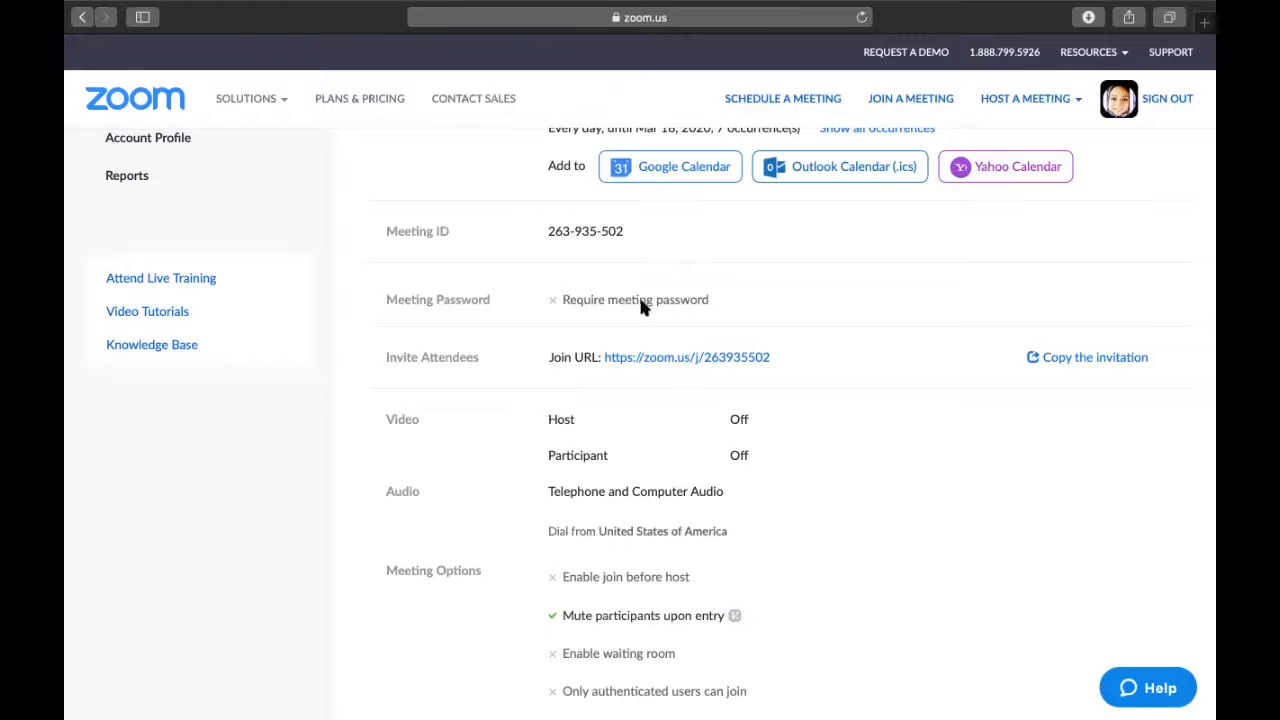
Copy the PNU ELI meeting invitation to the clipboard and close the invitation window.
click(1074, 360)
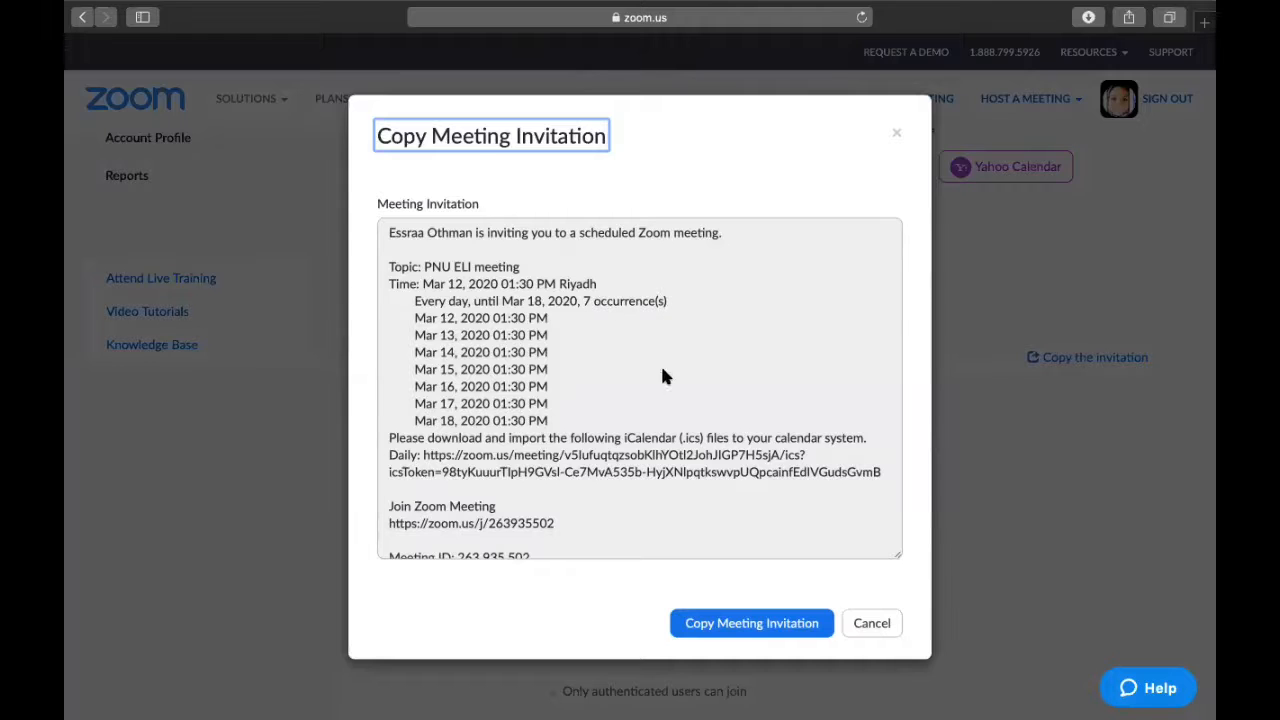
click(686, 628)
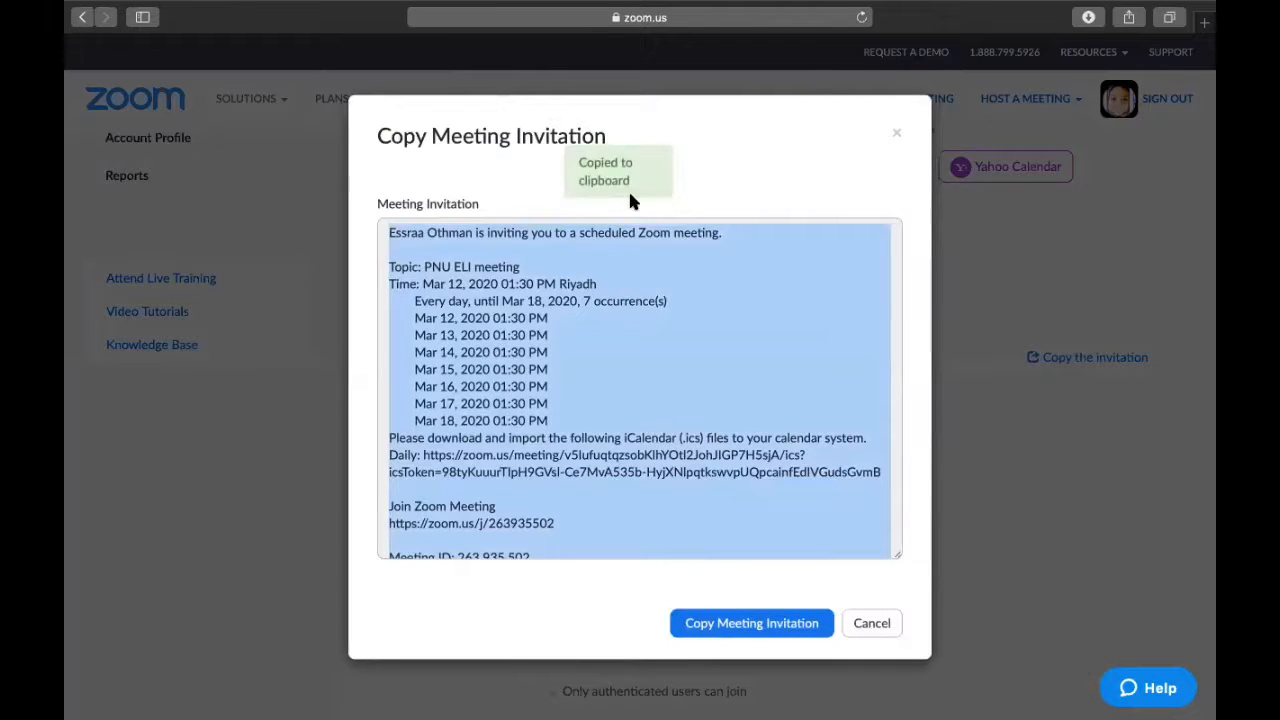
click(1008, 310)
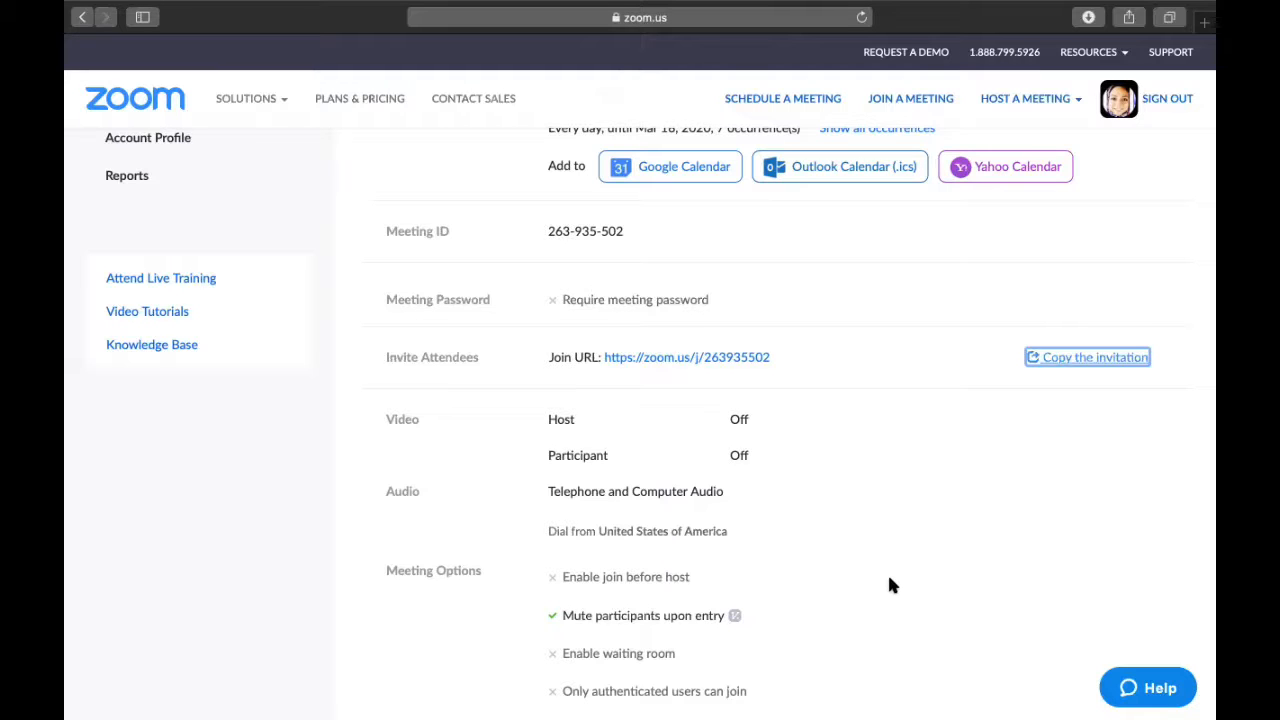
scroll(890, 585, up, 5)
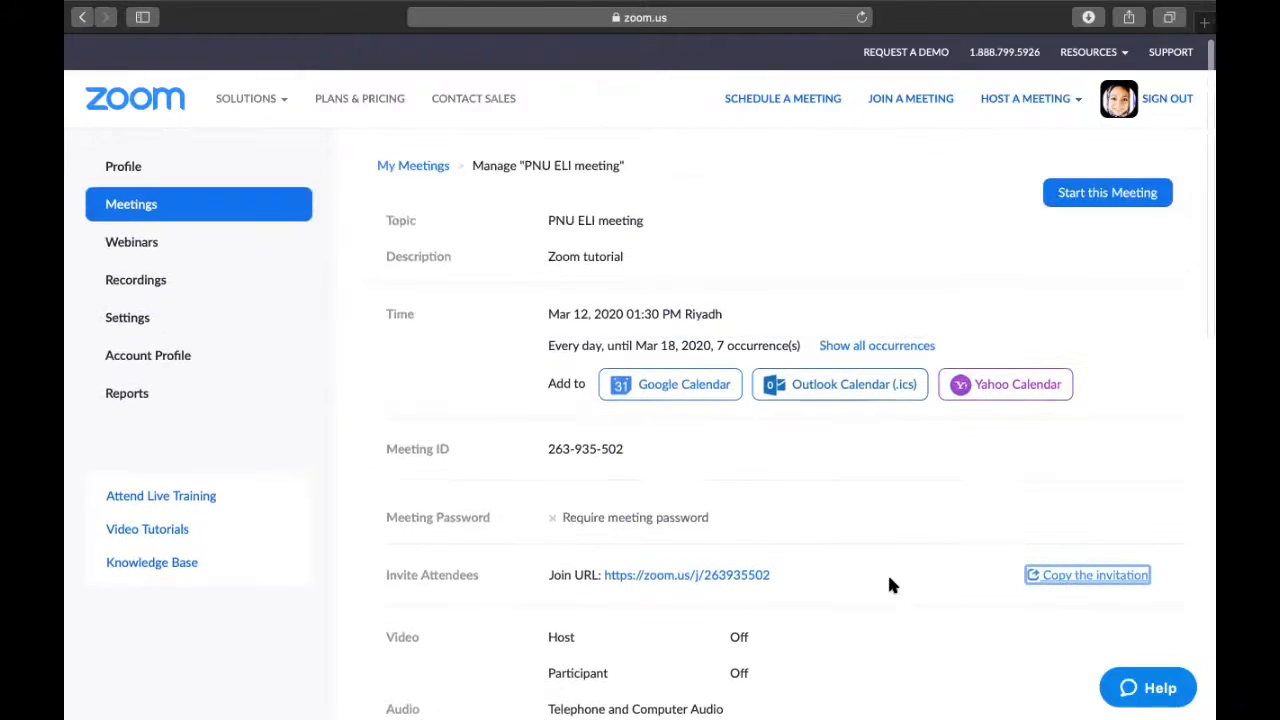
Open the Webinars page from the left sidebar.
click(152, 248)
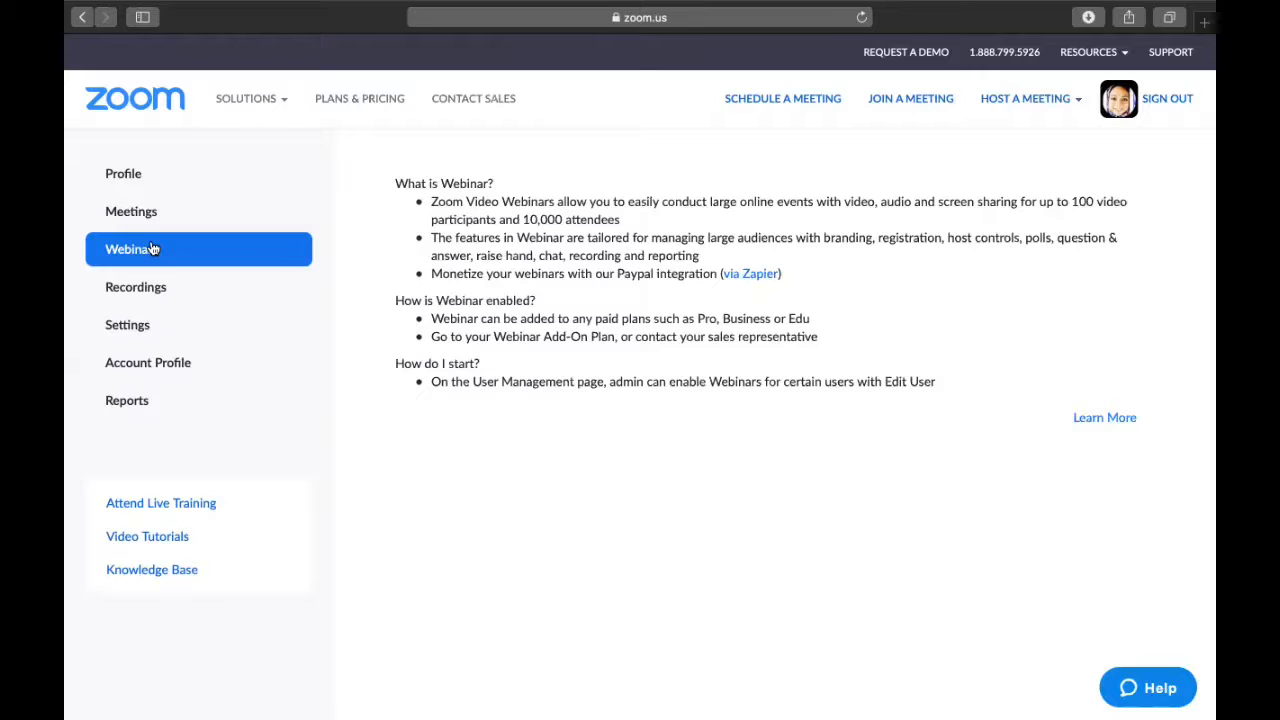
Open the Recordings page showing the Cloud Recordings list.
click(138, 296)
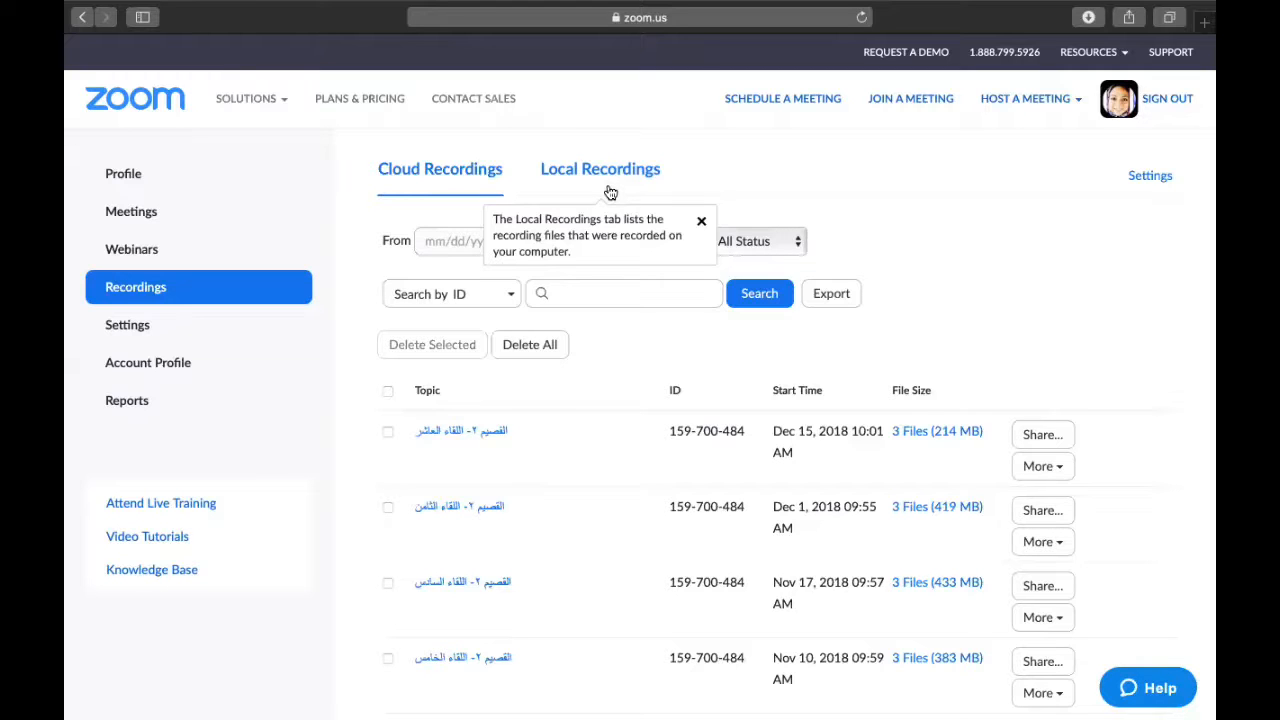
Dismiss the tip and browse through the Local Recordings list.
click(700, 221)
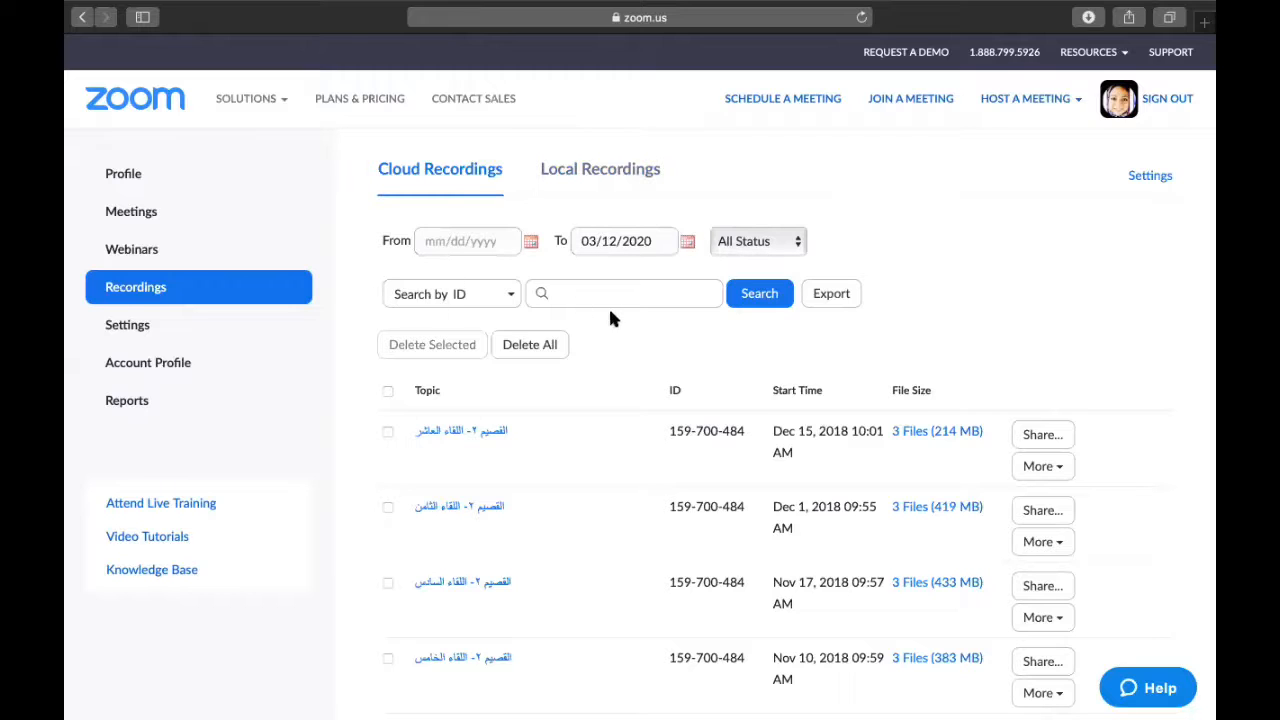
click(596, 172)
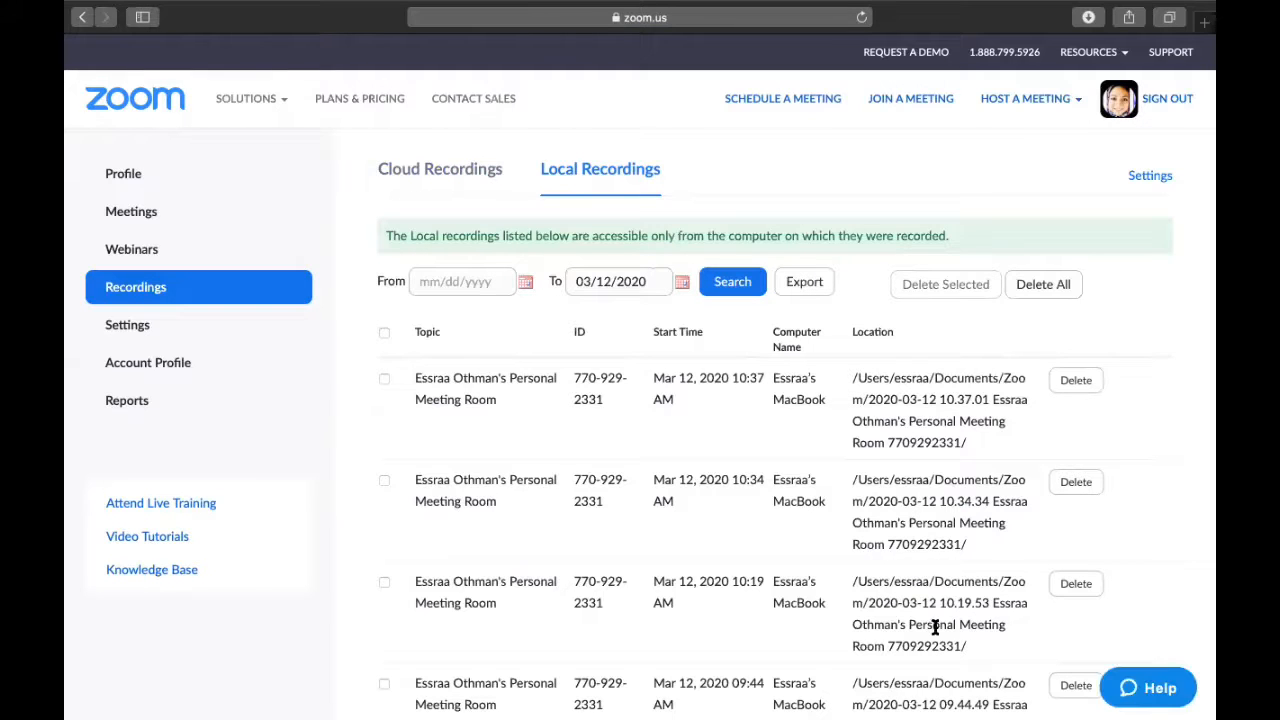
scroll(935, 627, down, 3)
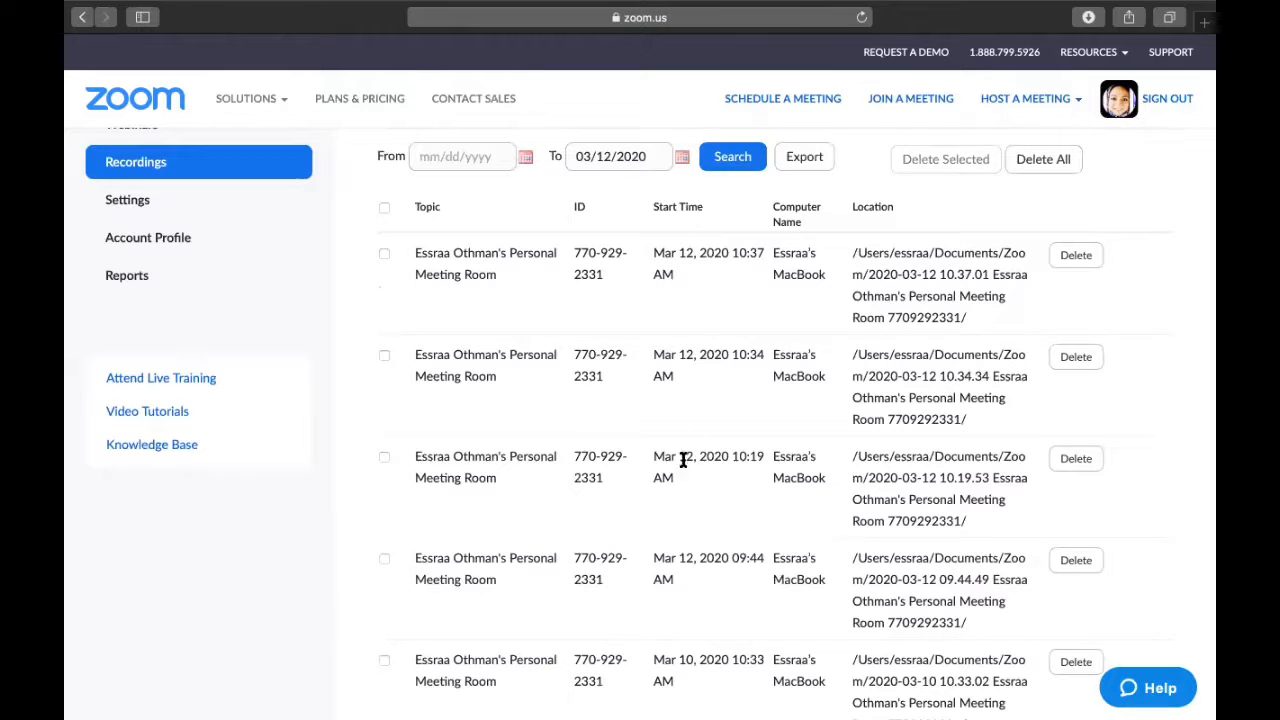
scroll(724, 580, down, 3)
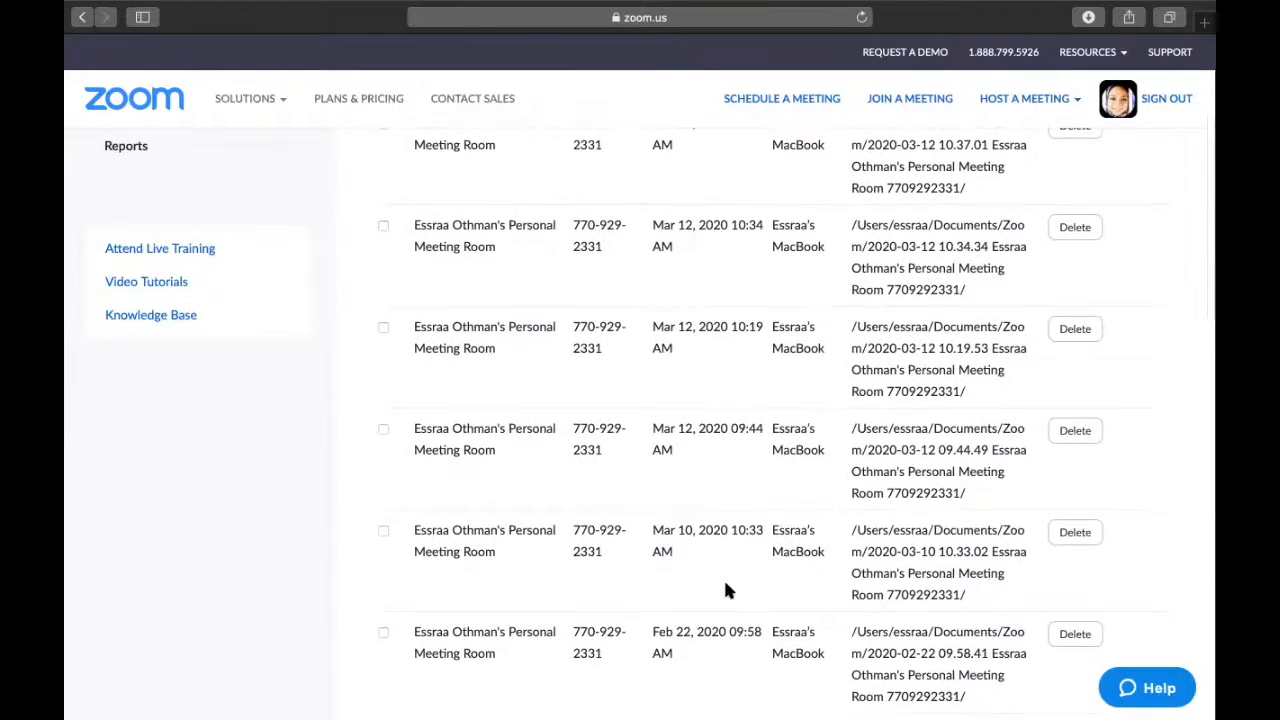
scroll(726, 590, up, 5)
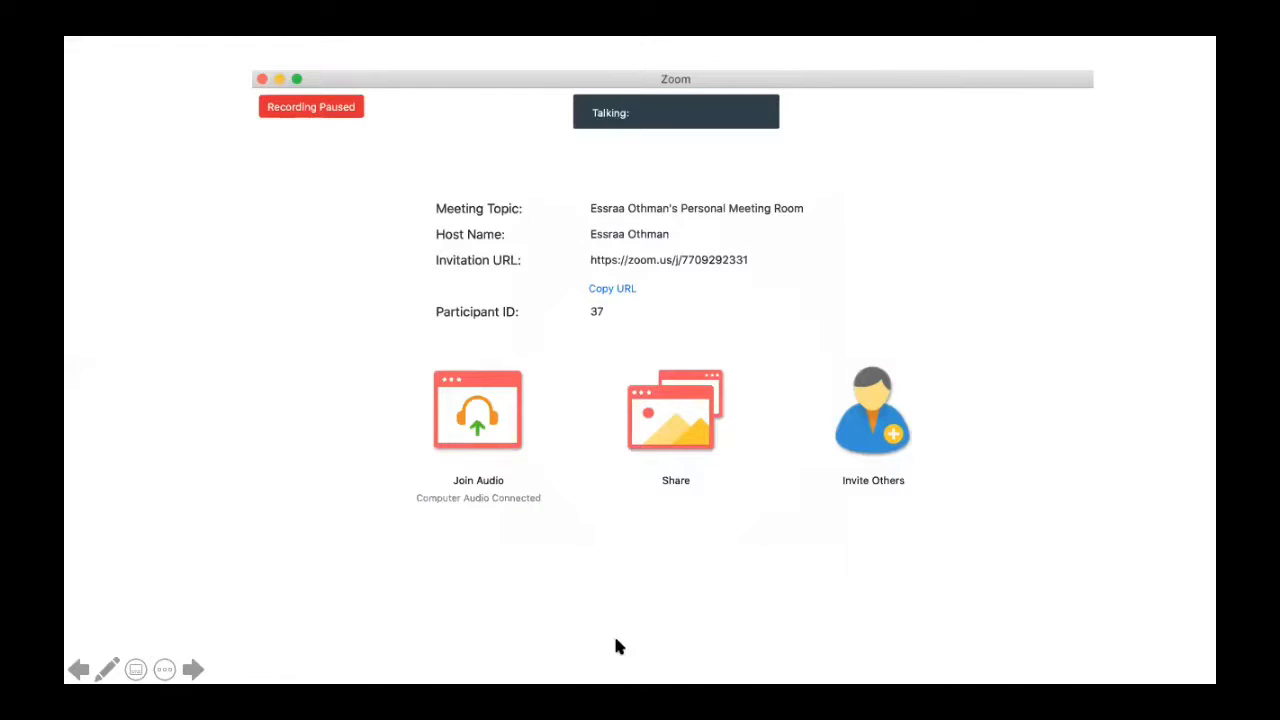
Show the meeting's participants list, where only the host appears with video off.
click(732, 506)
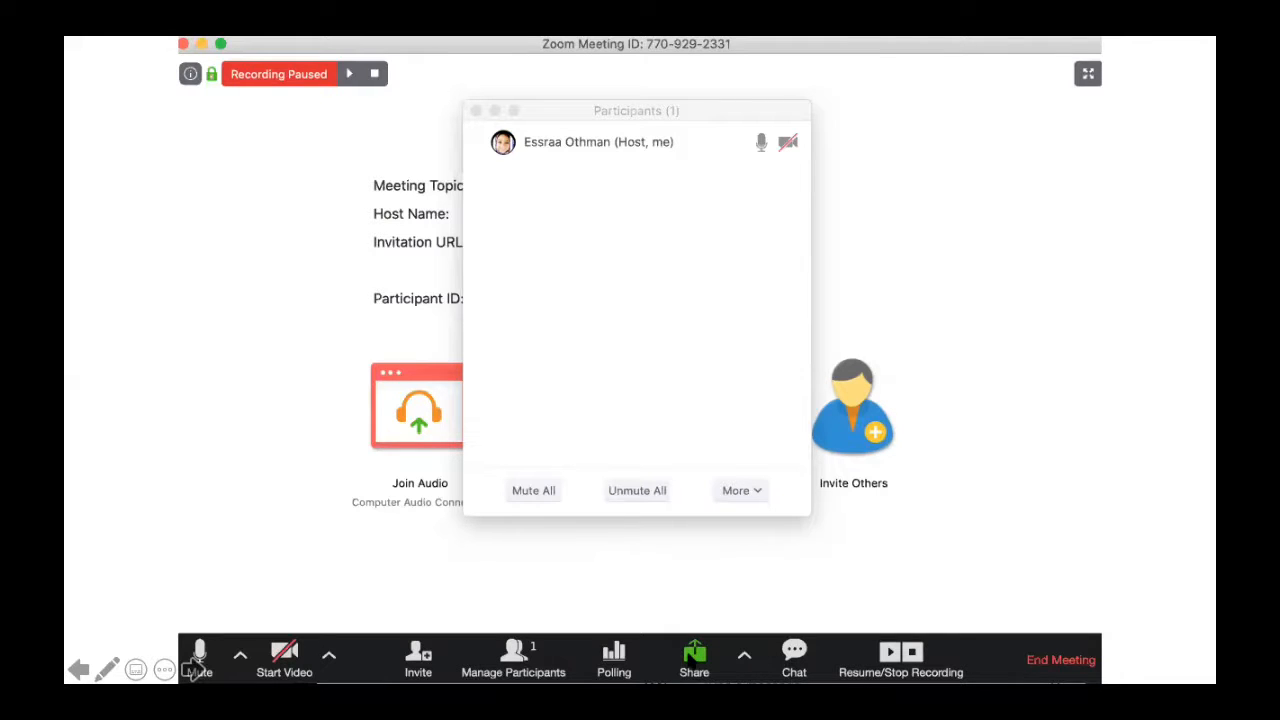
Bring up the share chooser listing the desktop, whiteboard, iPhone/iPad, Safari and Acrobat windows.
click(690, 662)
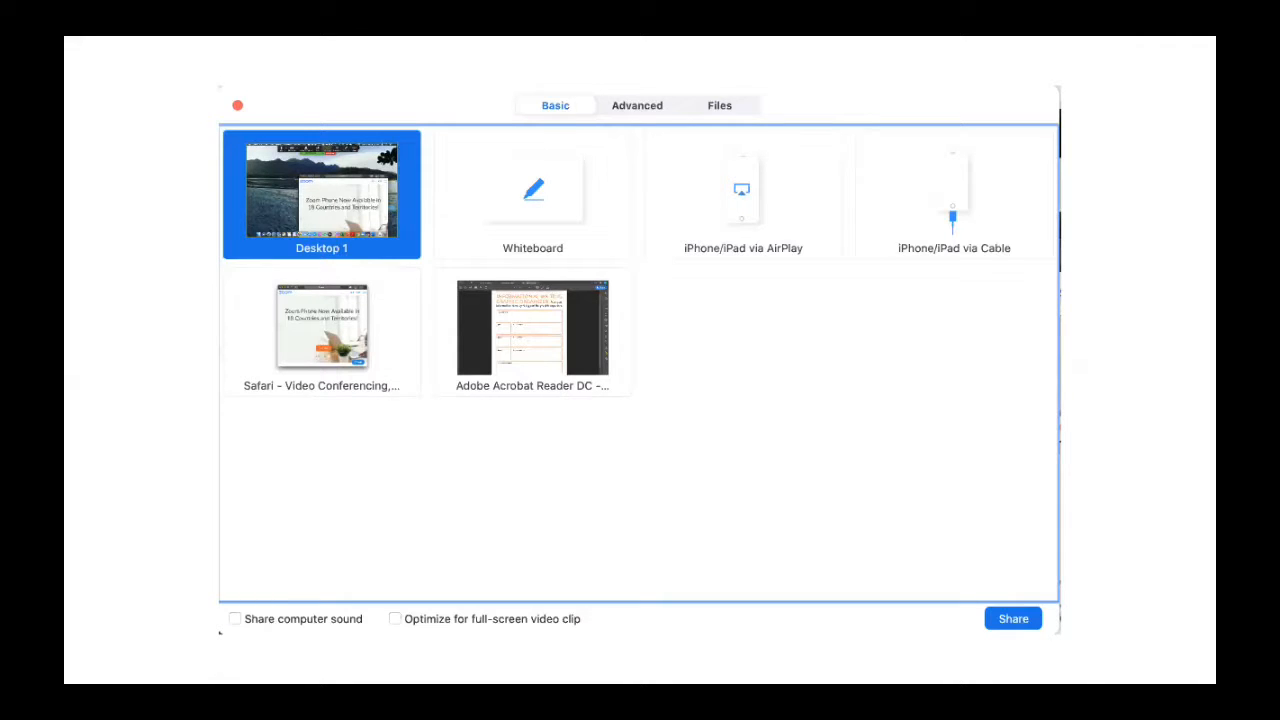
Share the Acrobat graphic-organizer PDF window with participants, then end and exit the slideshow.
click(792, 395)
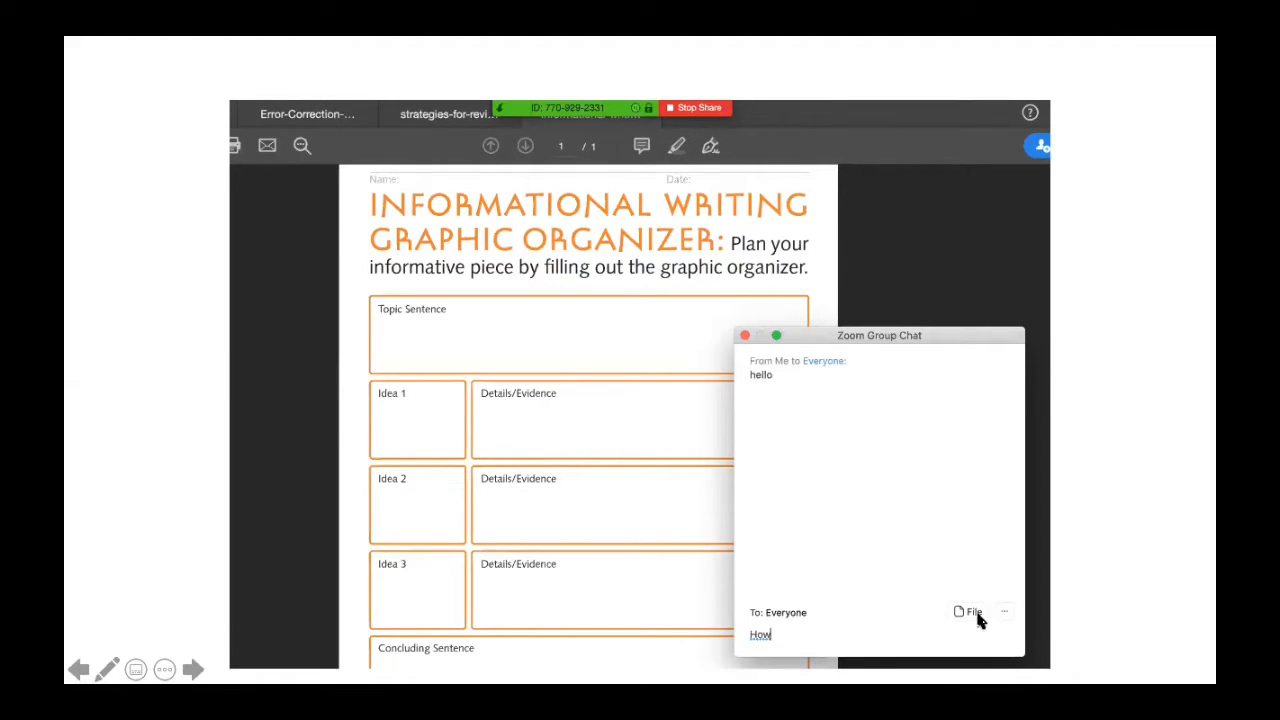
click(902, 176)
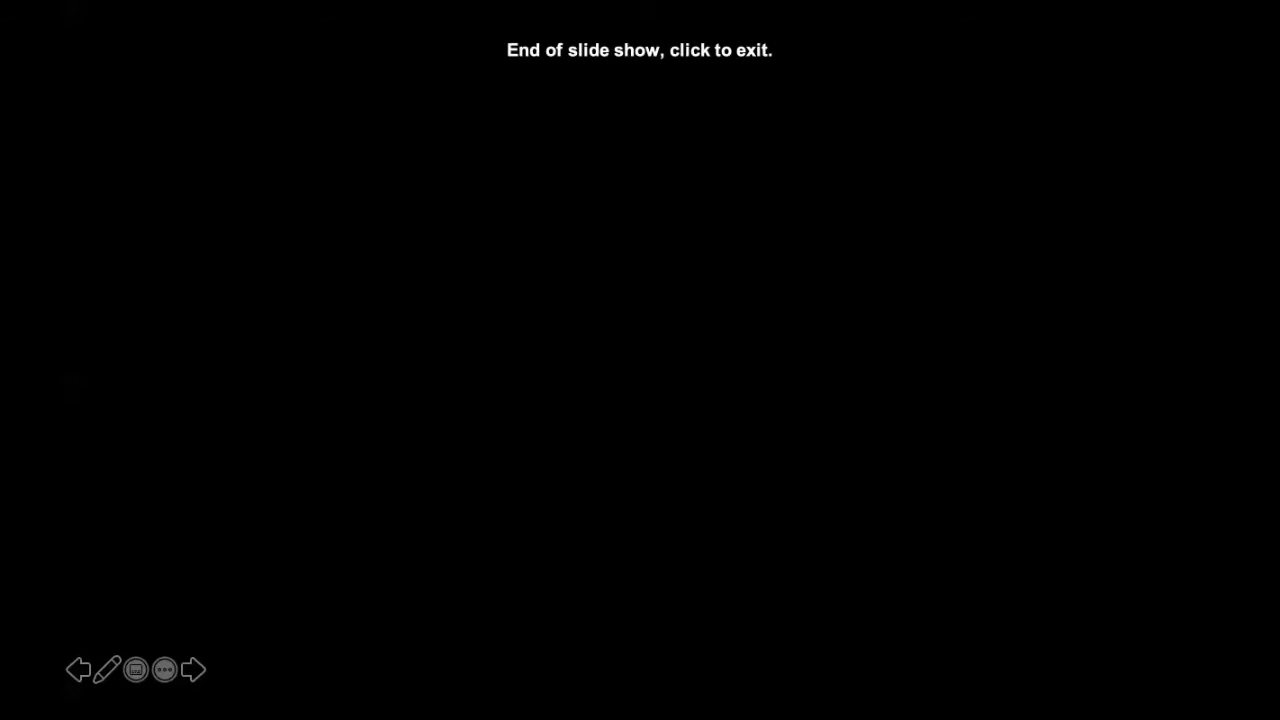
key(Escape)
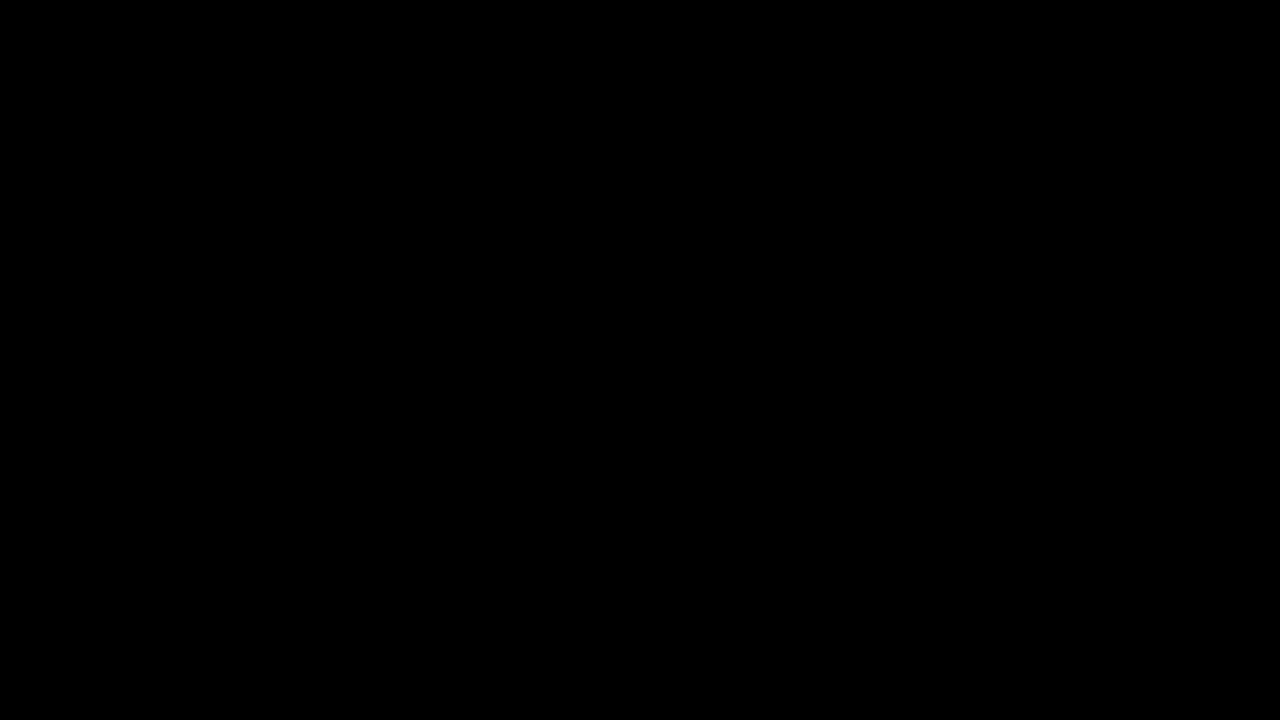